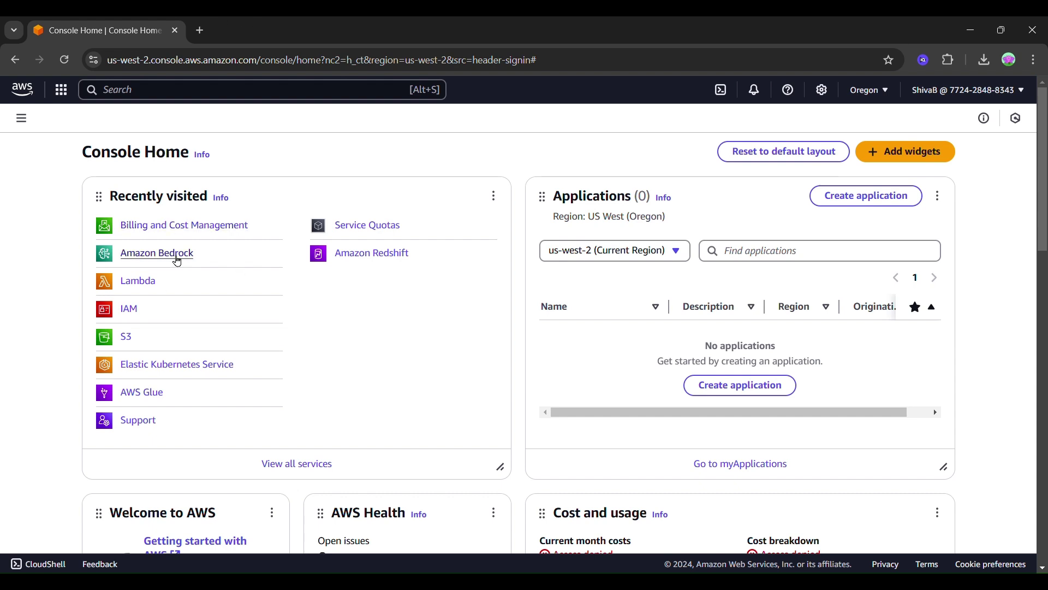
- Open Amazon Bedrock and go to its Knowledge Bases section
click(177, 261)
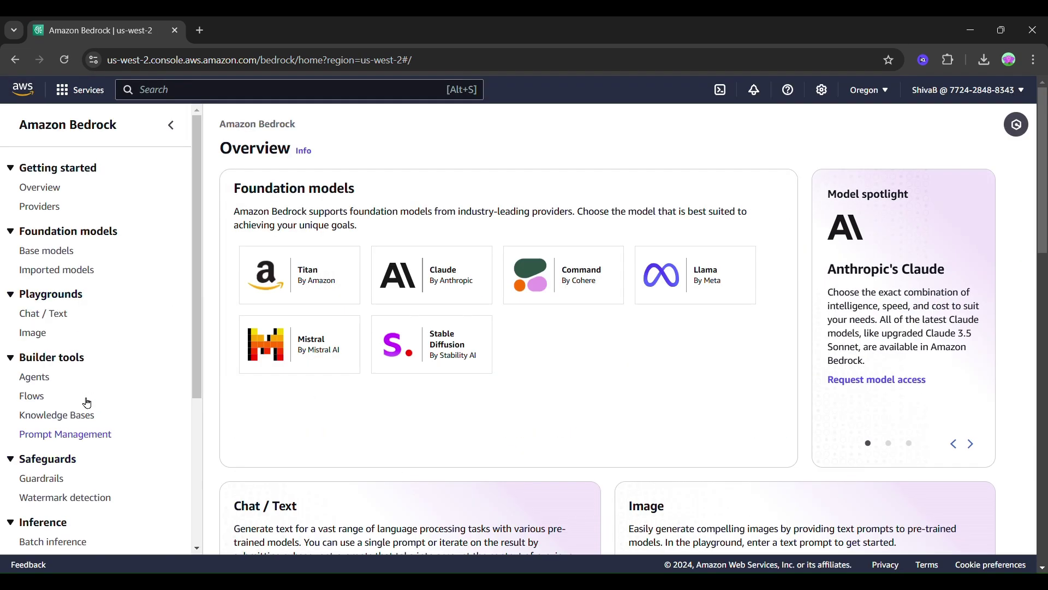
scroll(69, 410, down, 2)
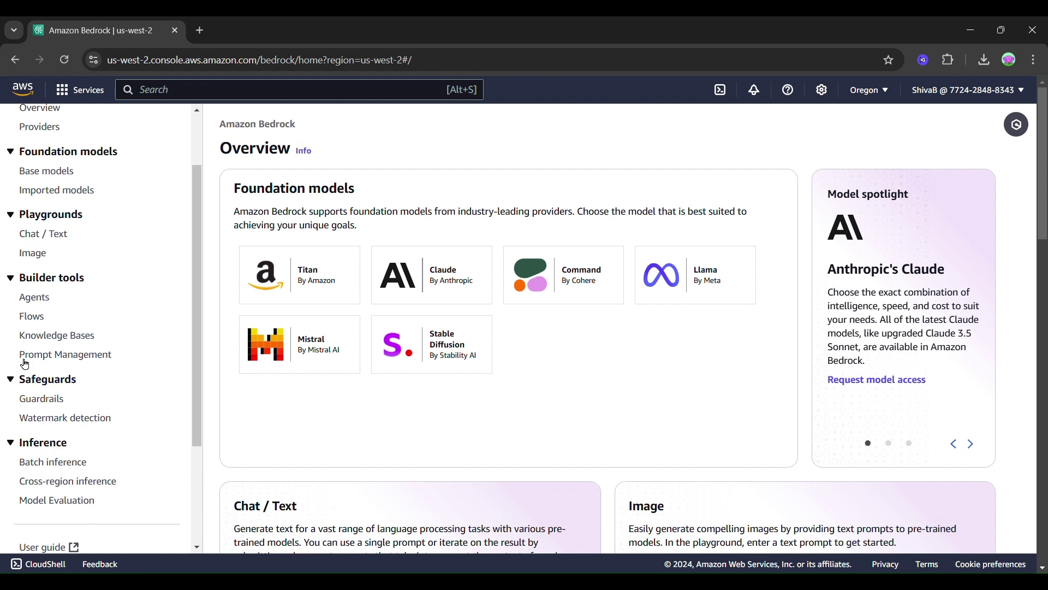
scroll(82, 454, down, 2)
scroll(81, 455, down, 2)
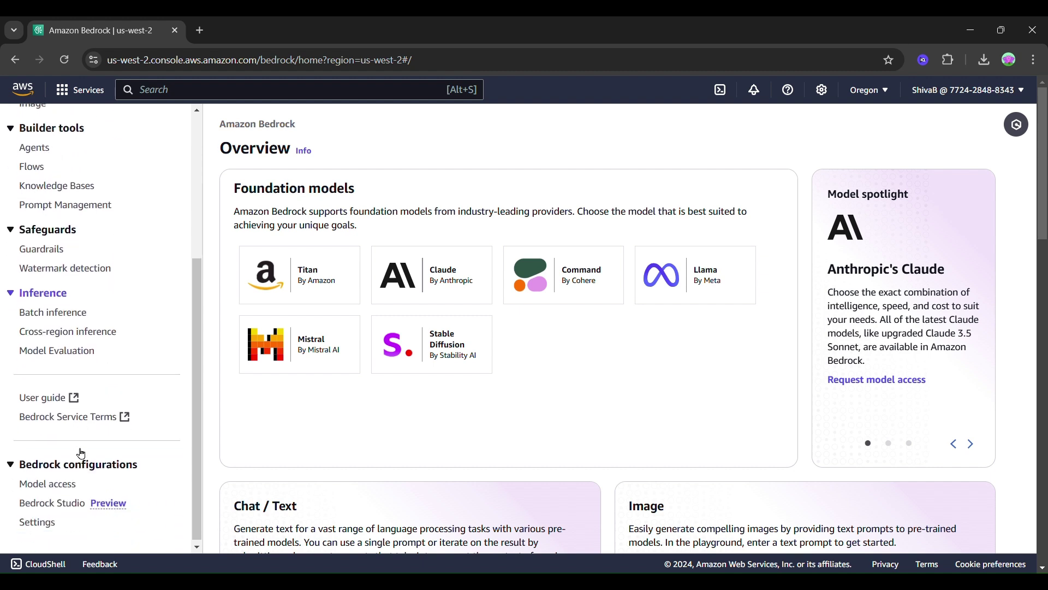
scroll(81, 454, up, 5)
scroll(81, 454, down, 1)
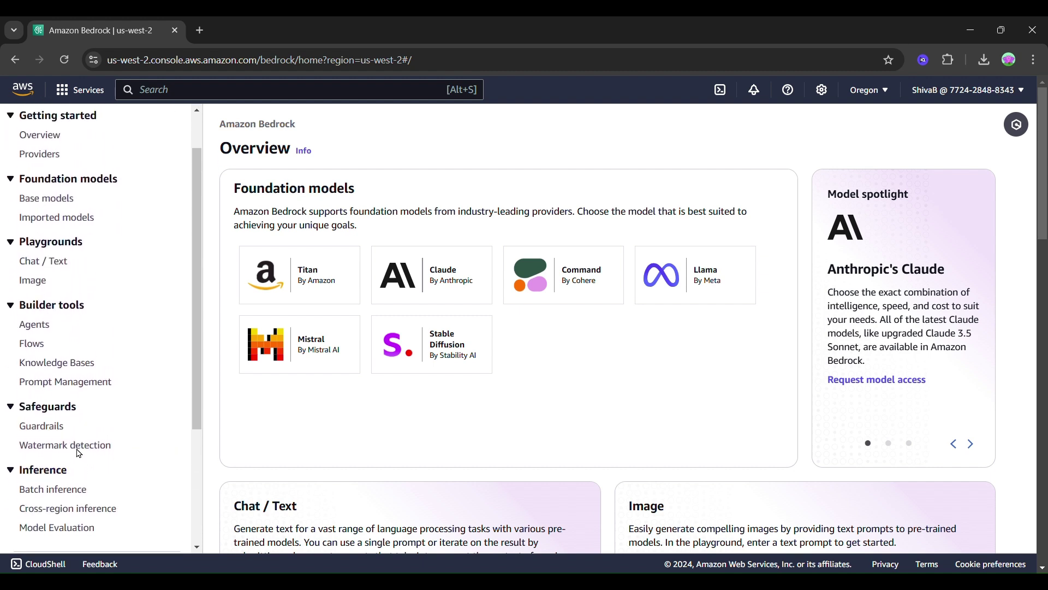
click(75, 366)
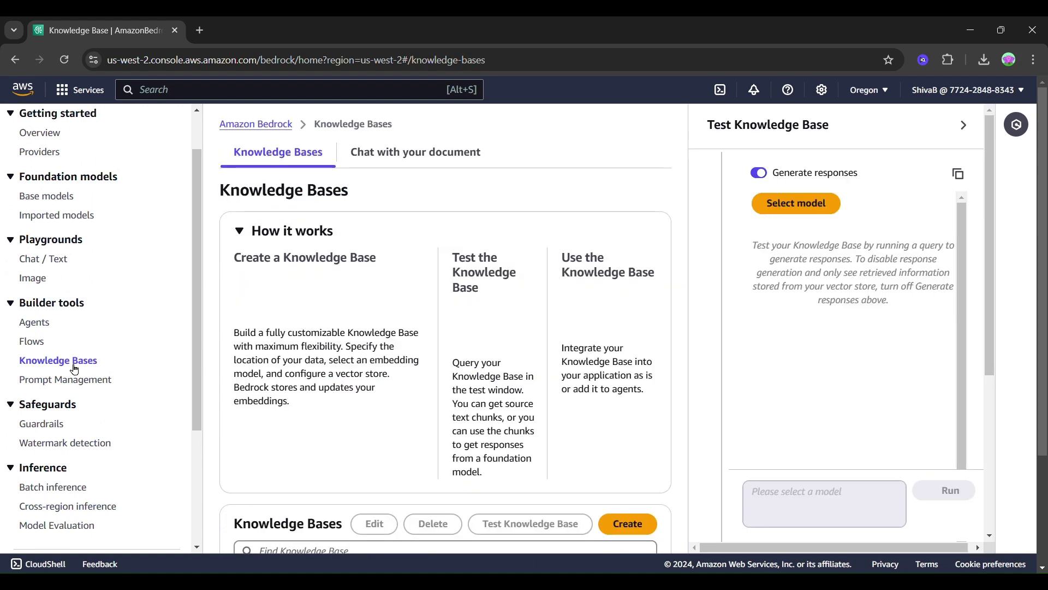
- Open the existing knowledge base from the list and look at its overview and data source
scroll(295, 500, down, 1)
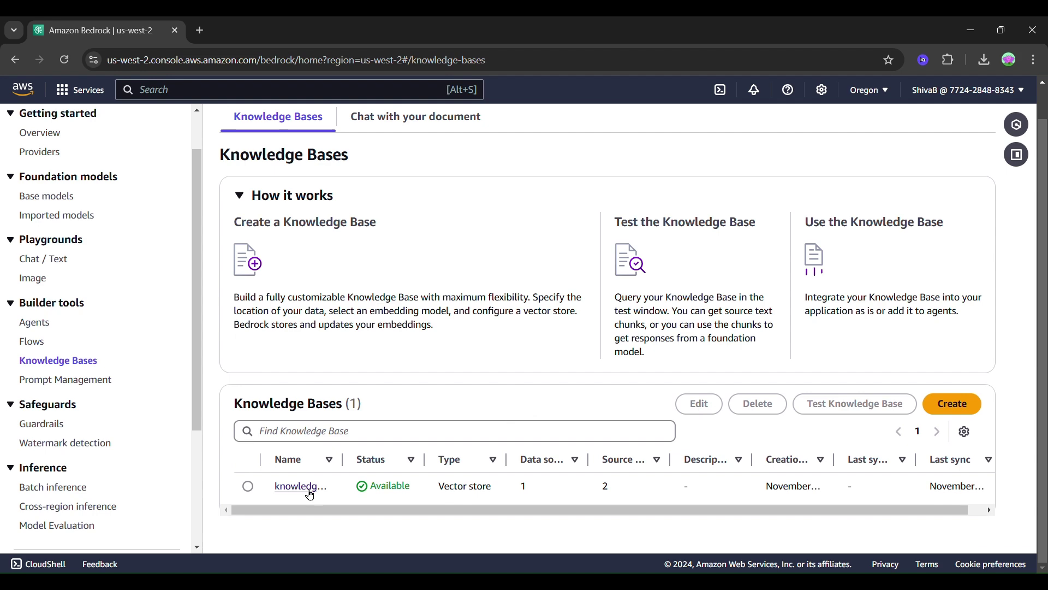
click(305, 487)
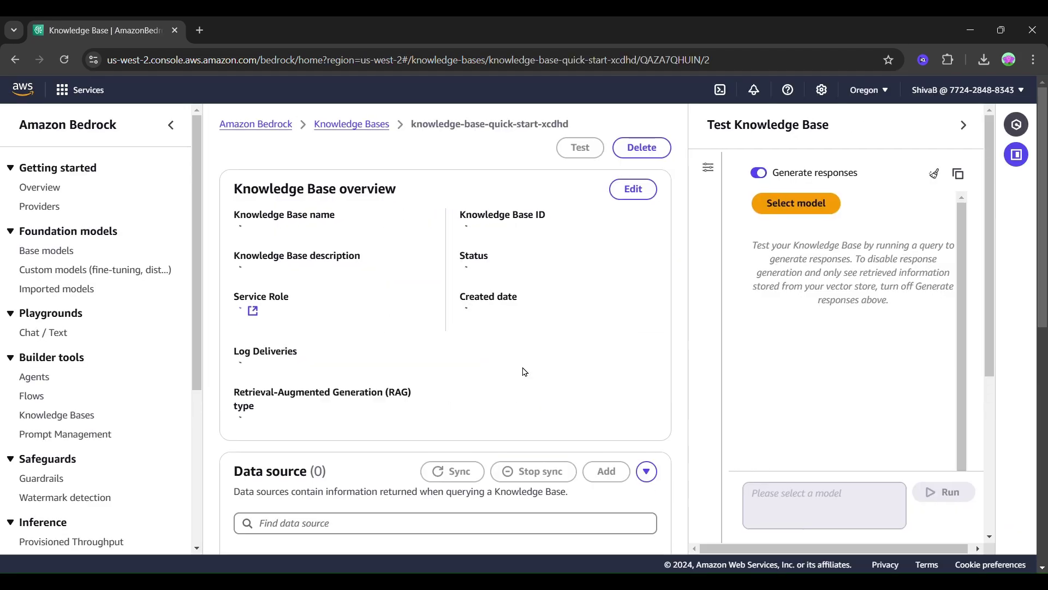
scroll(524, 372, down, 4)
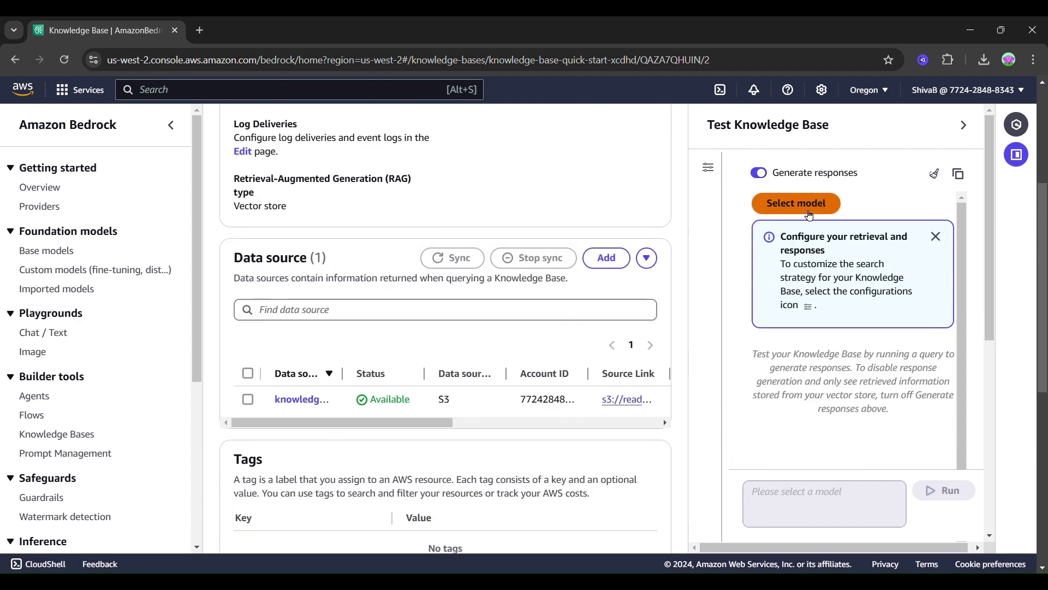
- Choose Anthropic's Claude Instant v1.2 as the response model for testing the knowledge base
click(806, 212)
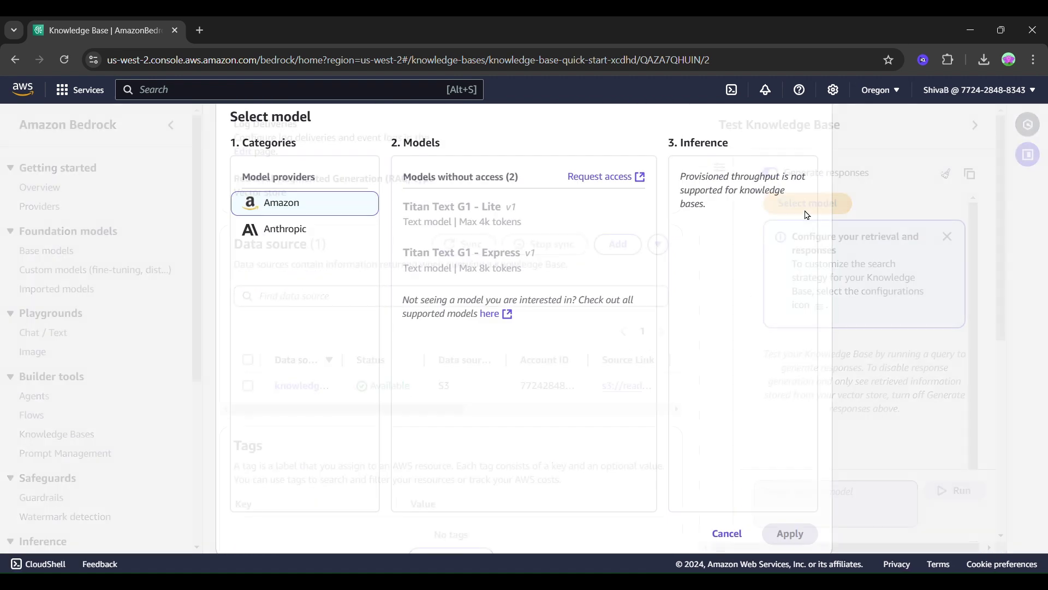
click(292, 238)
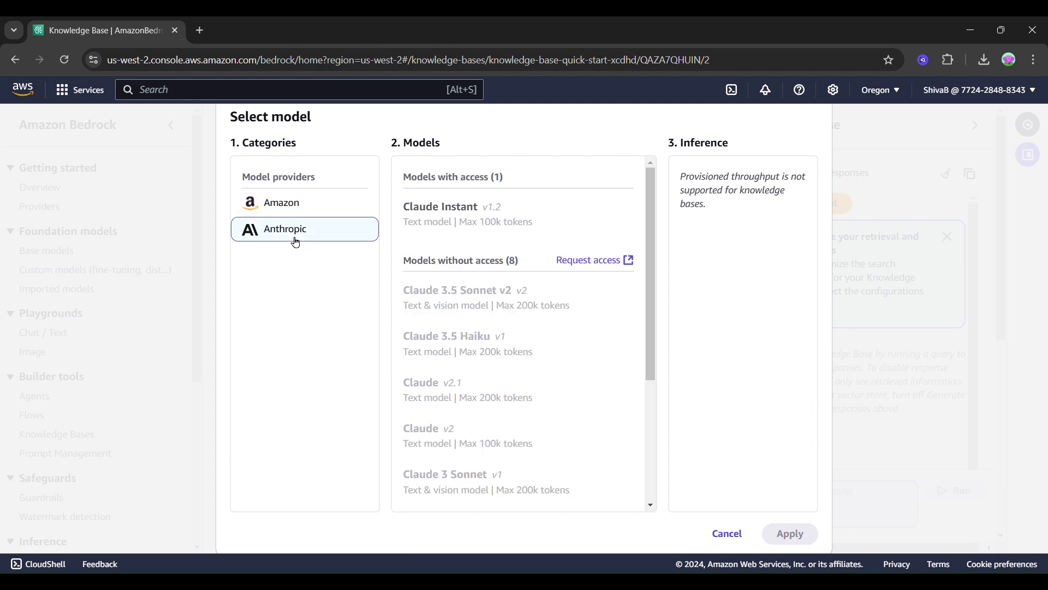
click(481, 212)
click(806, 533)
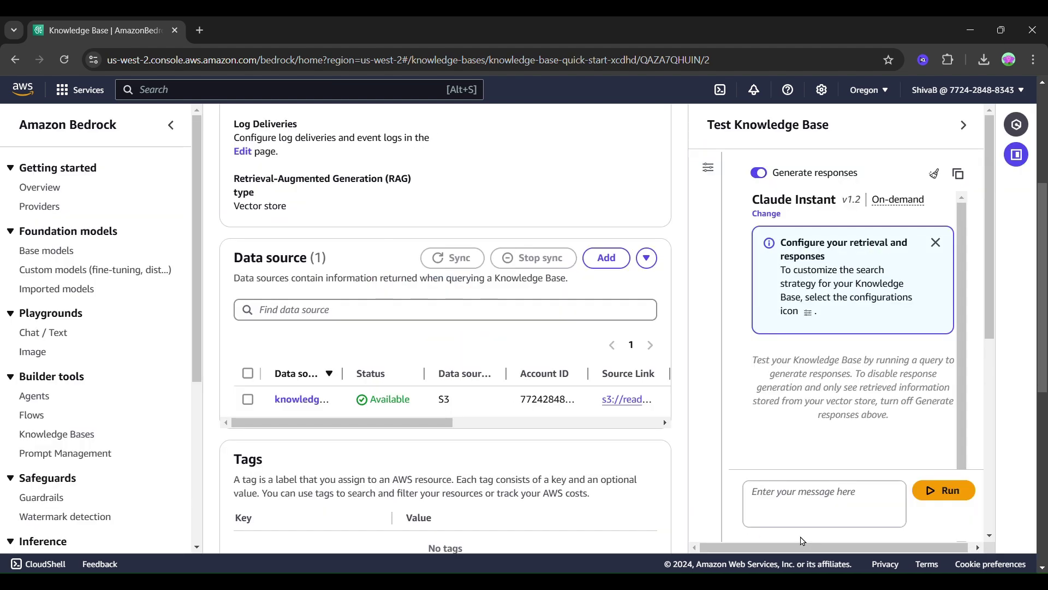
text(Hell)
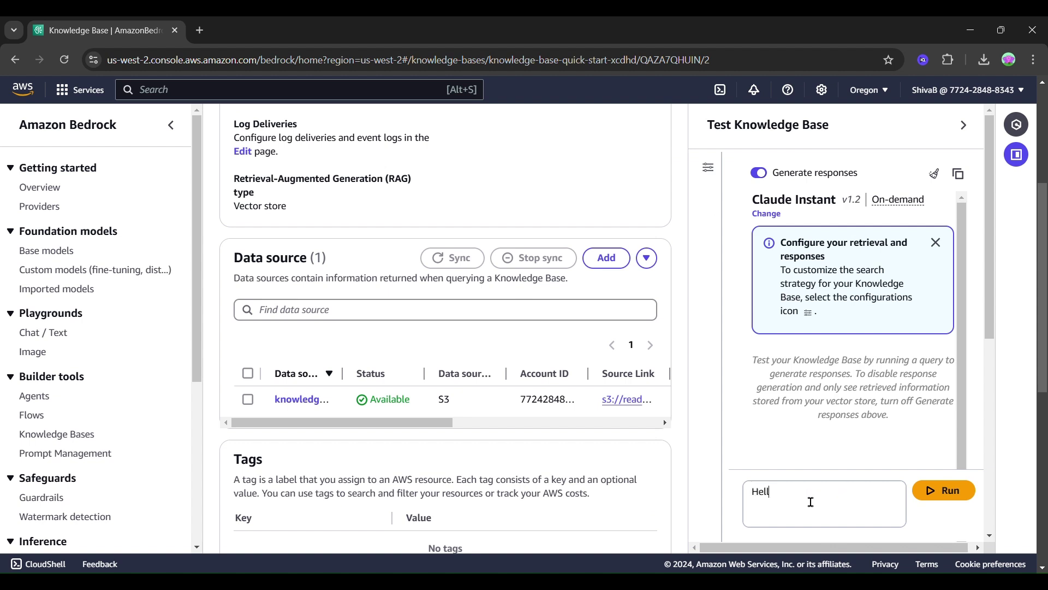
key(BackSpace)
key(BackSpace)
key(BackSpace)
key(BackSpace)
- Ask the knowledge base "What is there in the document ?" and inspect the source citations in its answer
text(What is there in the document ?)
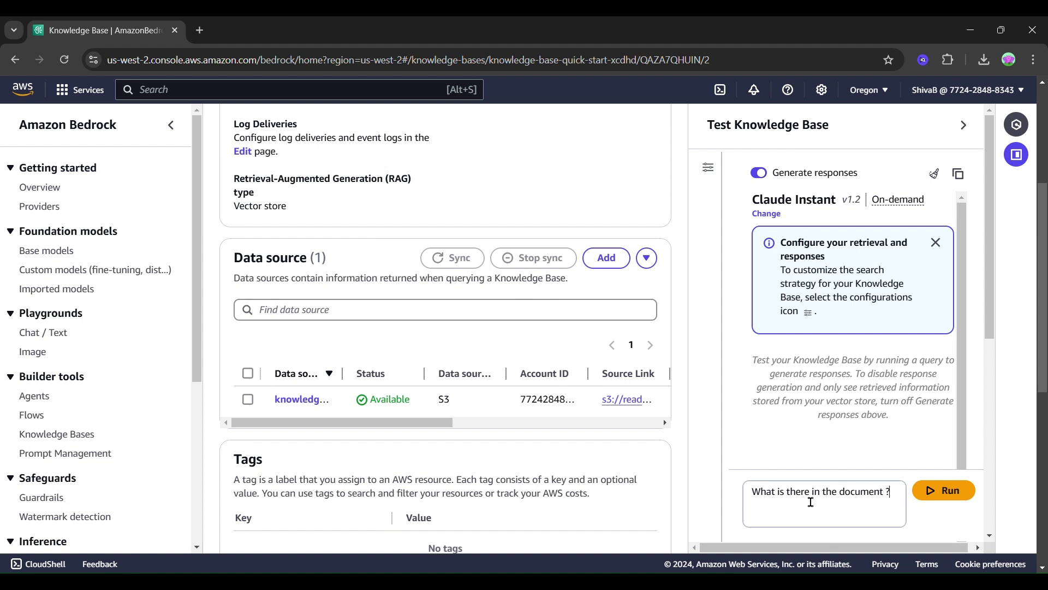
key(Return)
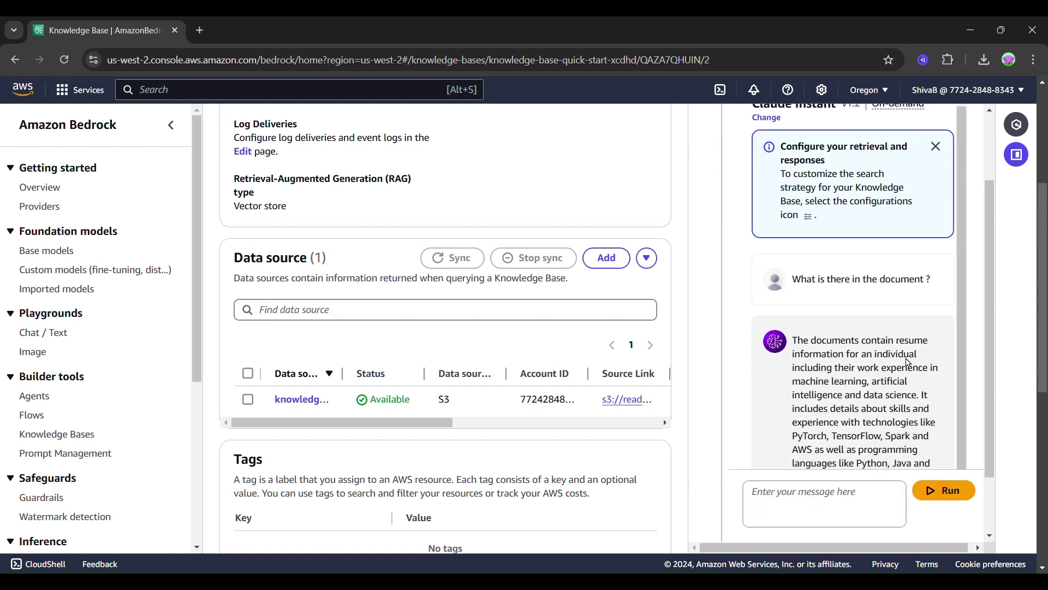
scroll(901, 365, down, 2)
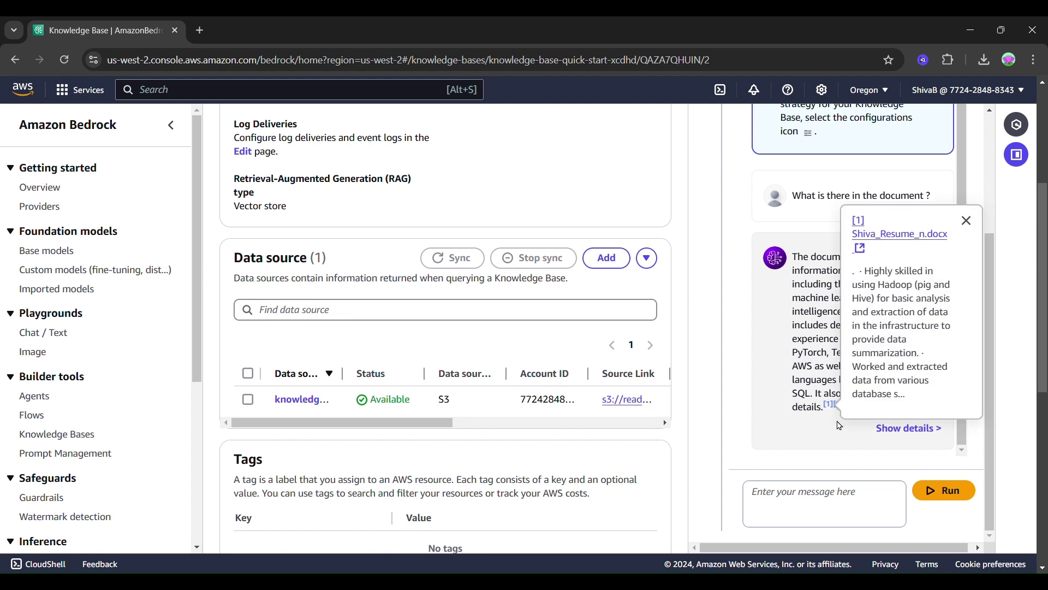
mouse_move(840, 403)
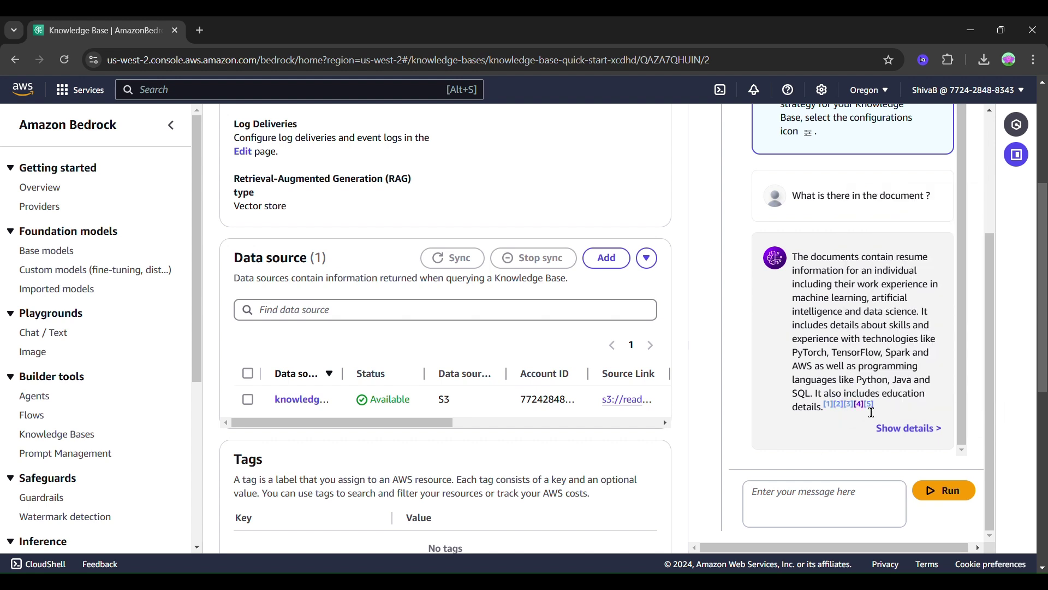
mouse_move(872, 413)
- Delete the knowledge base knowledge-base-quick-start-xcdhd, entering "delete" as the written consent
click(249, 400)
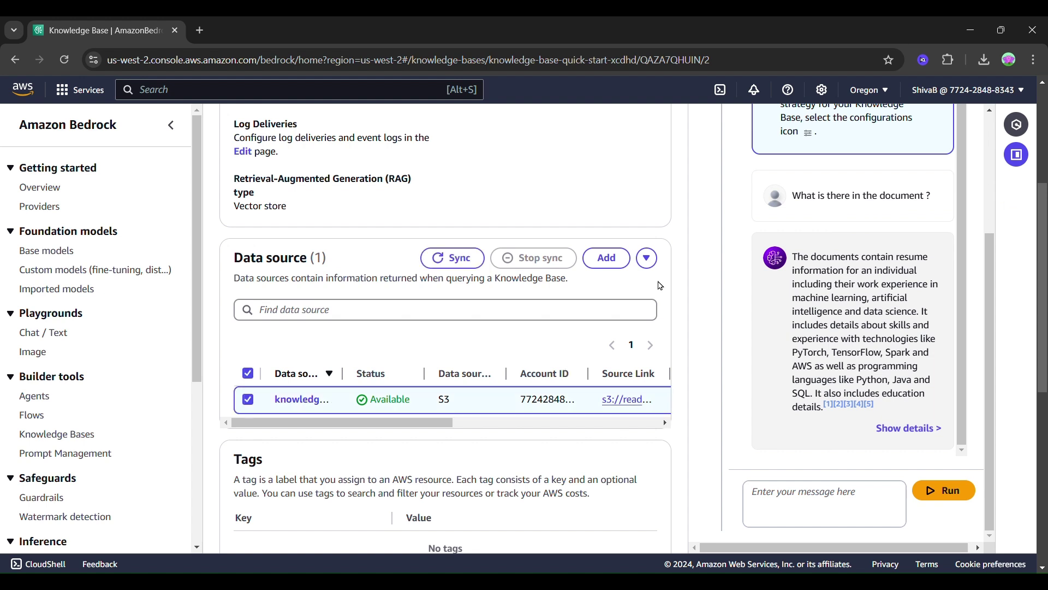
scroll(594, 356, up, 4)
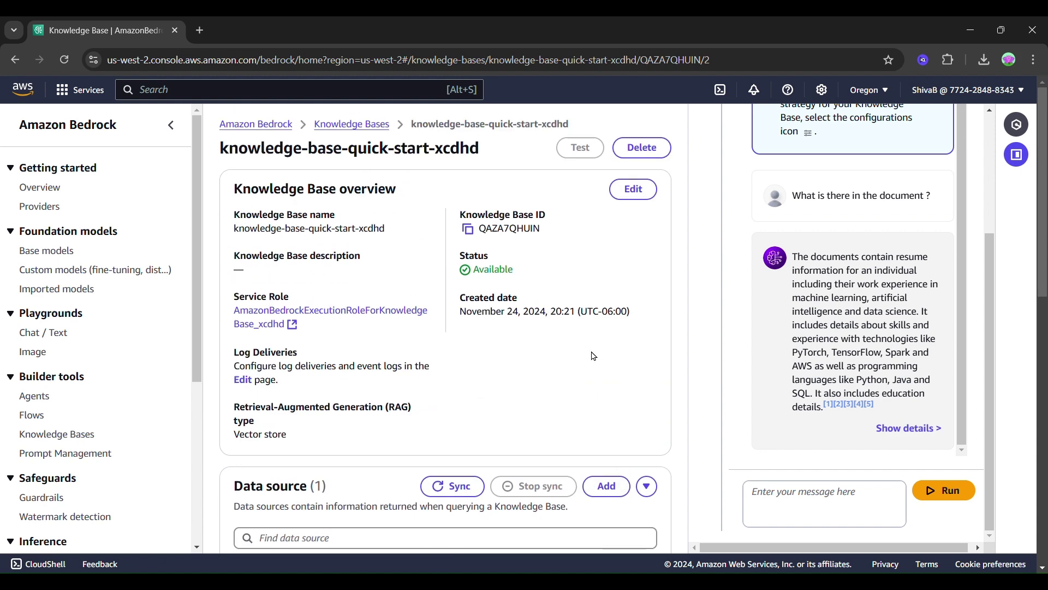
click(642, 148)
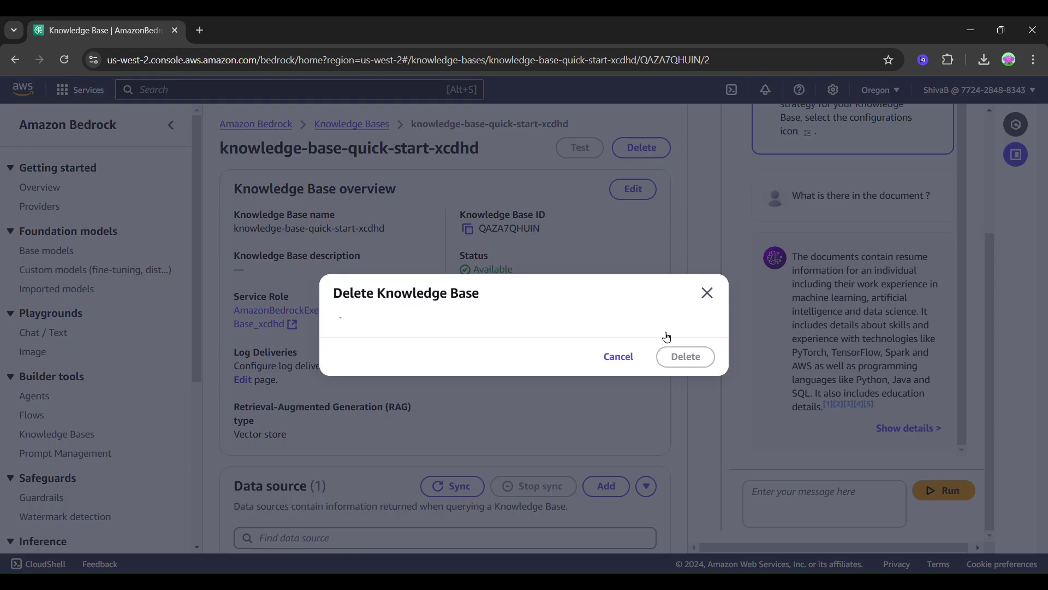
click(430, 393)
text(de)
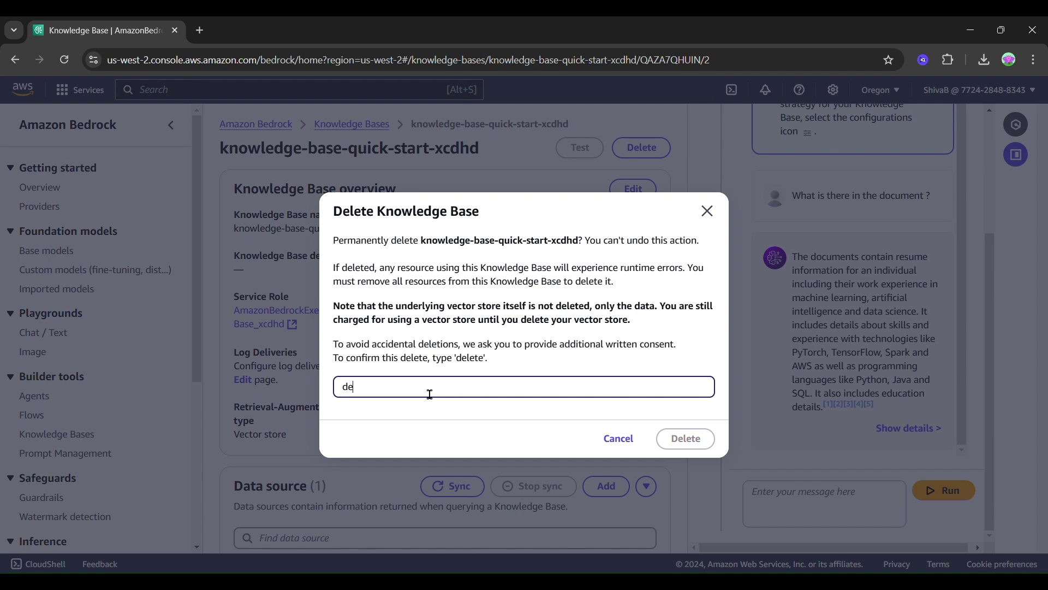
text(lete)
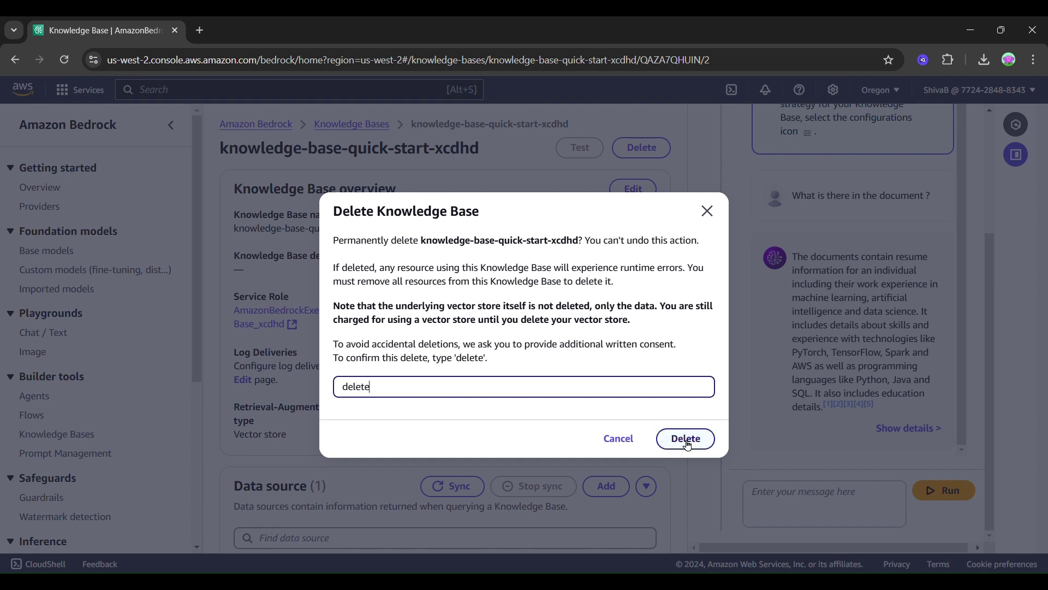
click(687, 440)
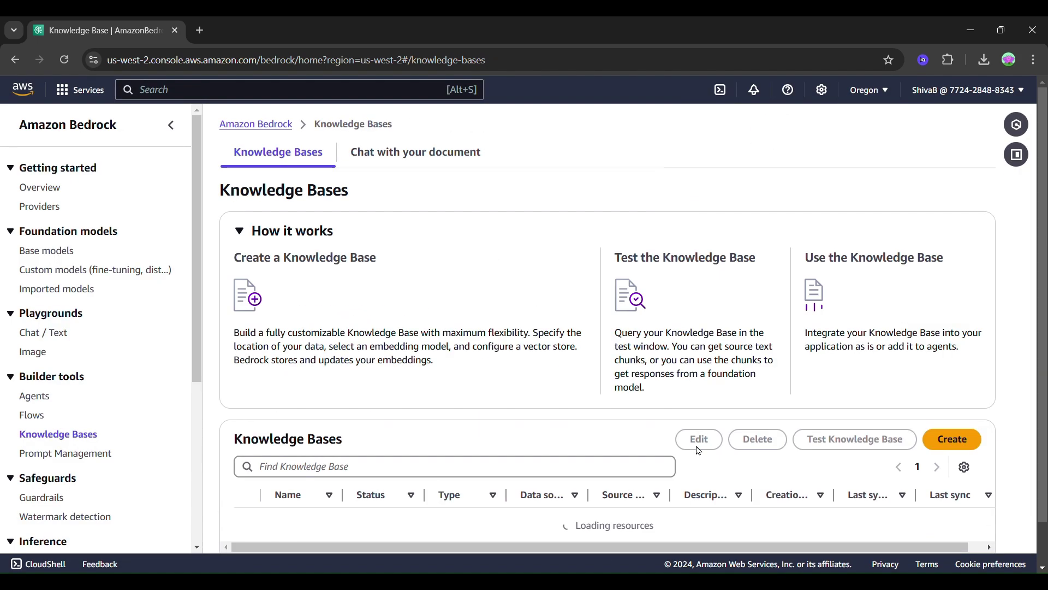
- Start creating a new knowledge base, keep the default details with Amazon S3 as the data source, and continue to the data source configuration
scroll(573, 481, down, 2)
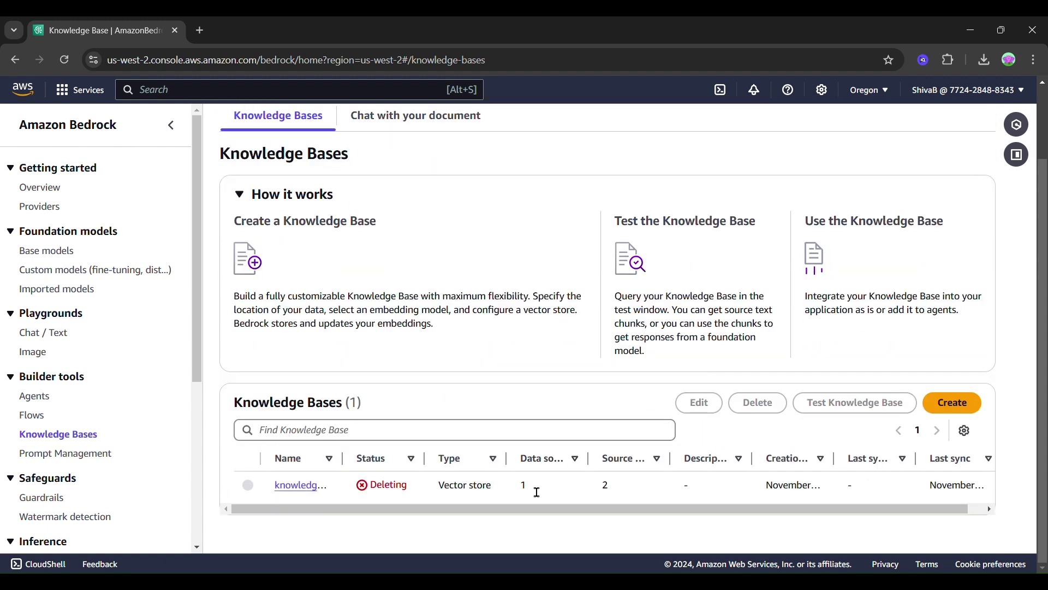
click(963, 414)
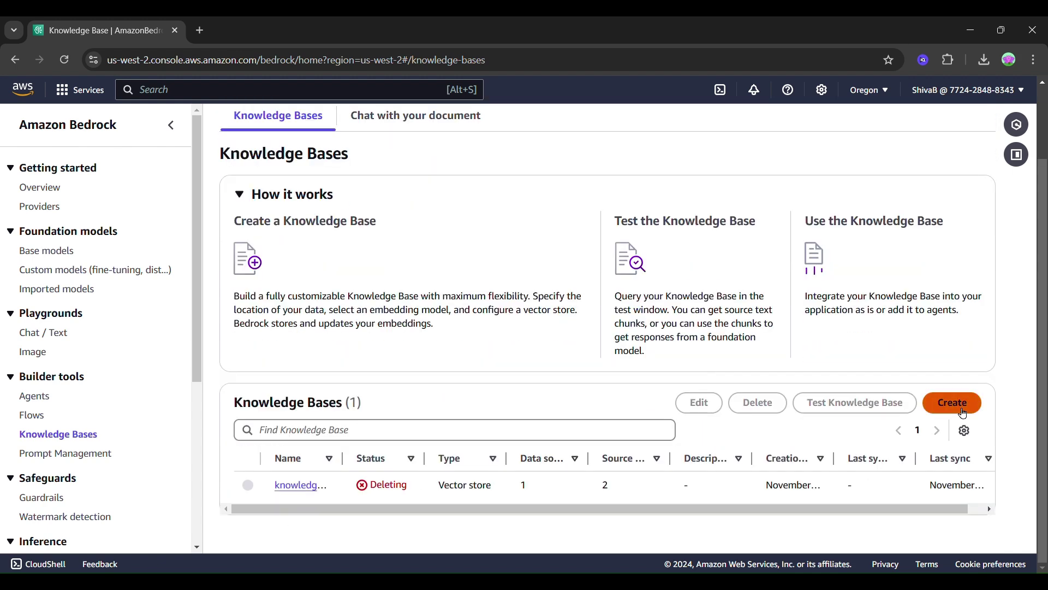
scroll(629, 274, down, 2)
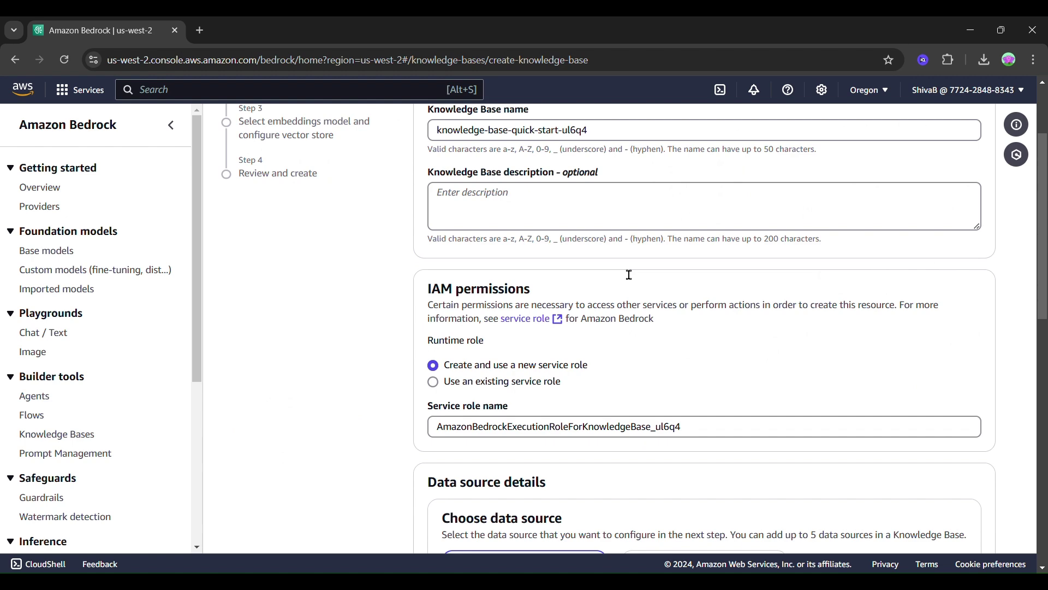
scroll(573, 262, up, 2)
scroll(493, 236, down, 2)
scroll(533, 351, down, 8)
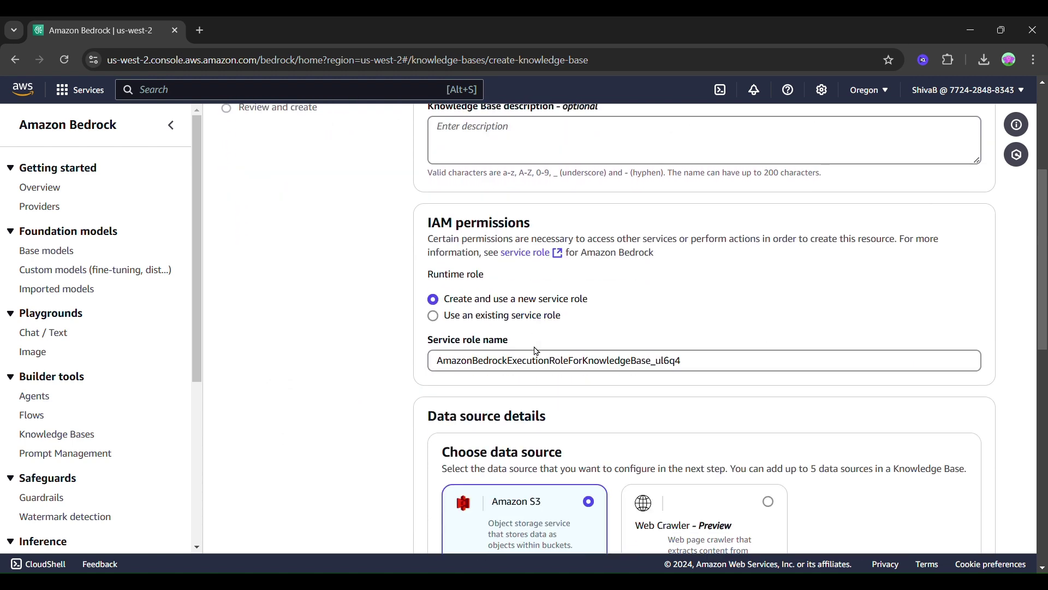
scroll(722, 337, down, 5)
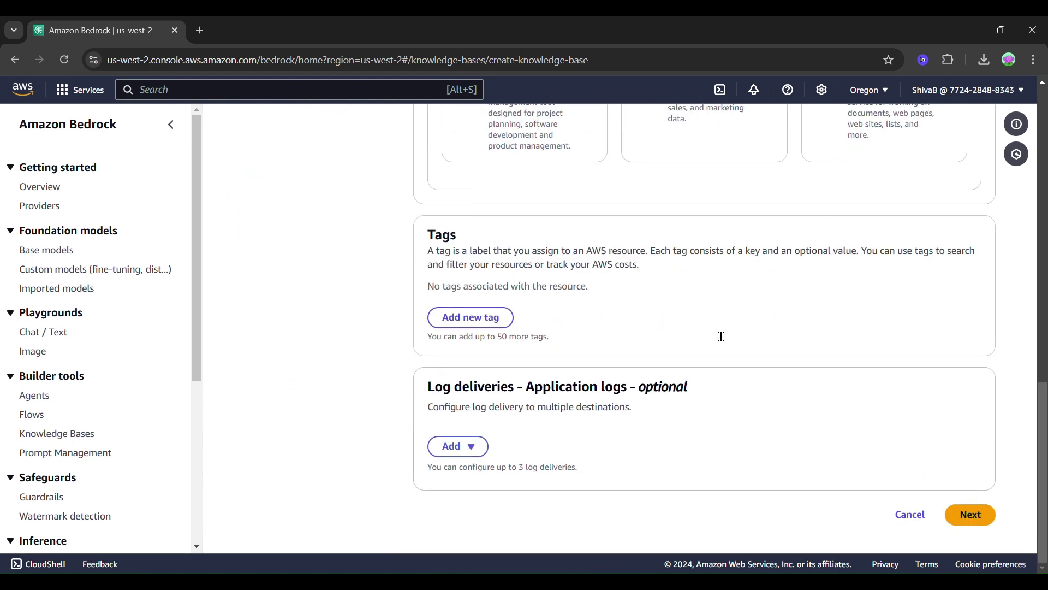
click(989, 511)
scroll(581, 358, down, 3)
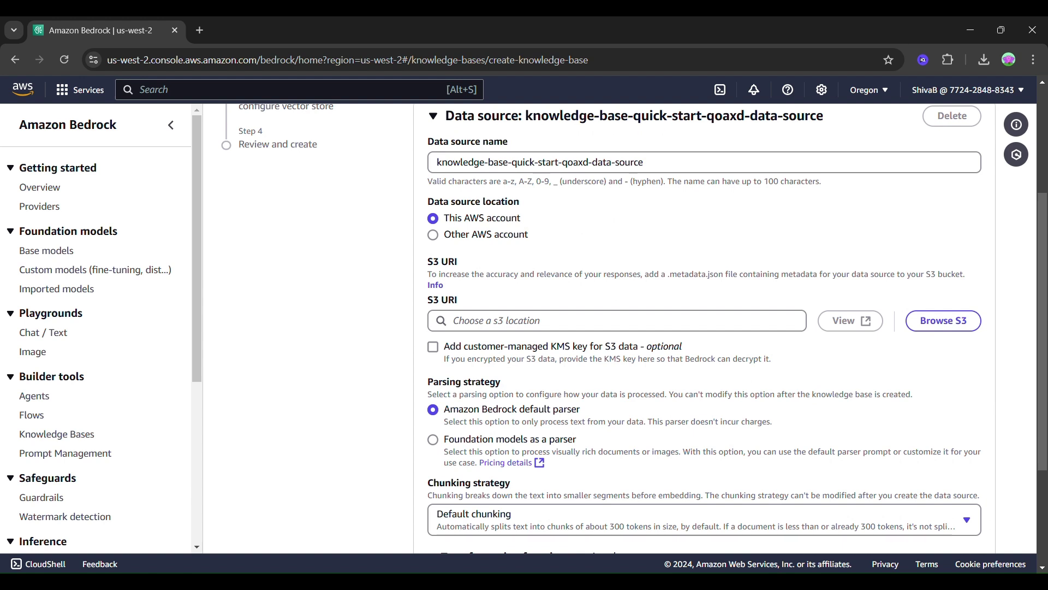
click(328, 101)
text(s3 buckets)
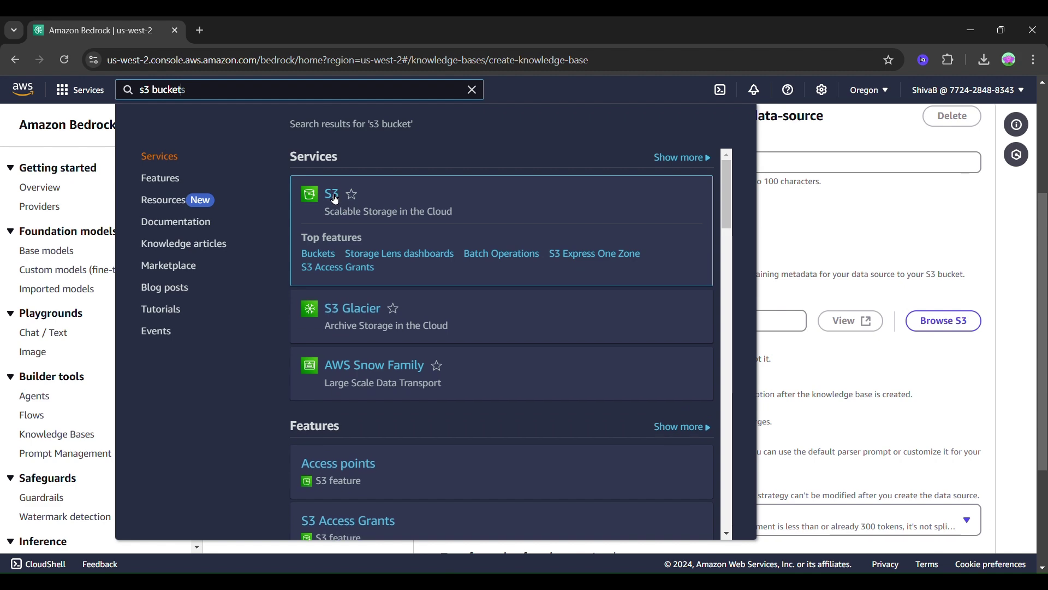
key(Return)
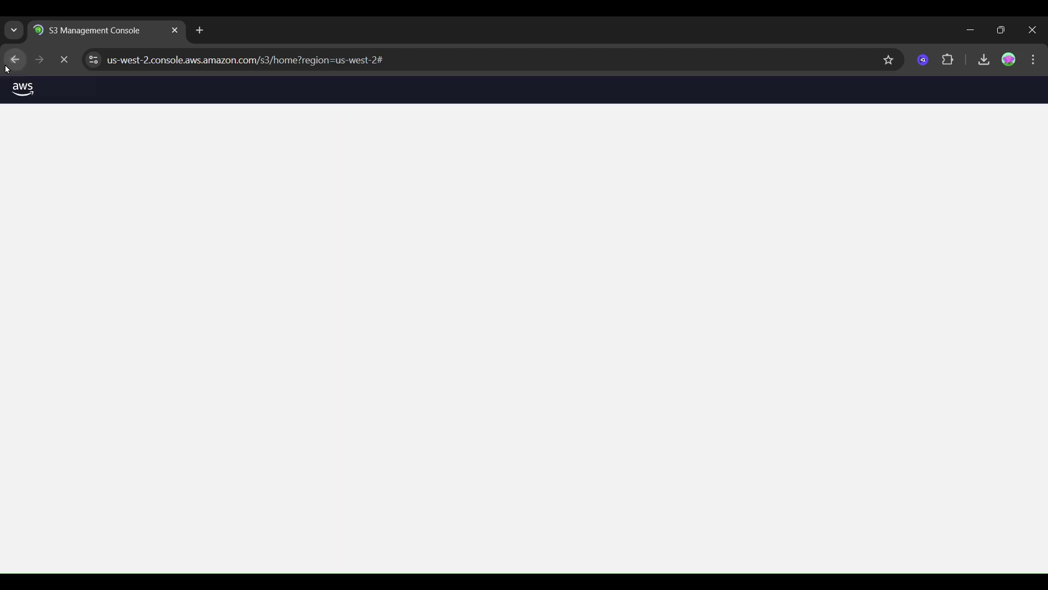
click(14, 59)
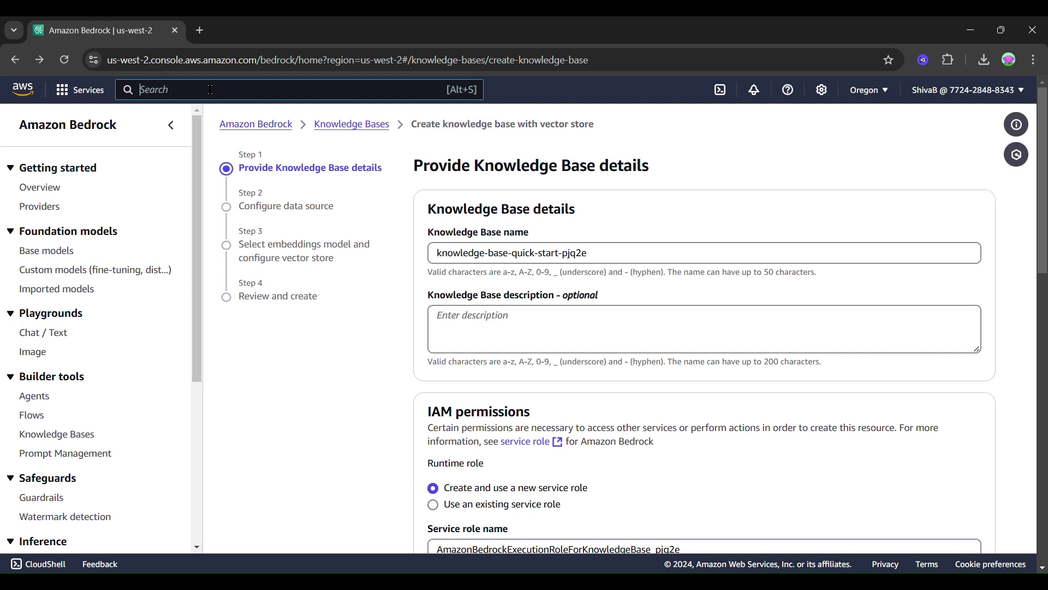
- Search the AWS services for "s3", open S3 in a separate browser tab and look over its home page
text(s3)
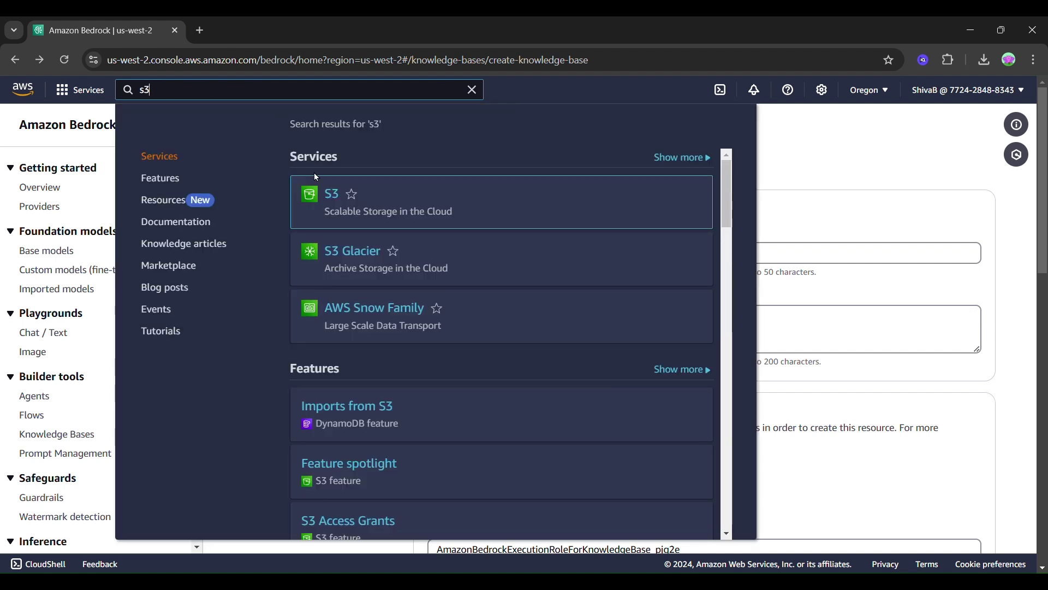
mouse_move(340, 195)
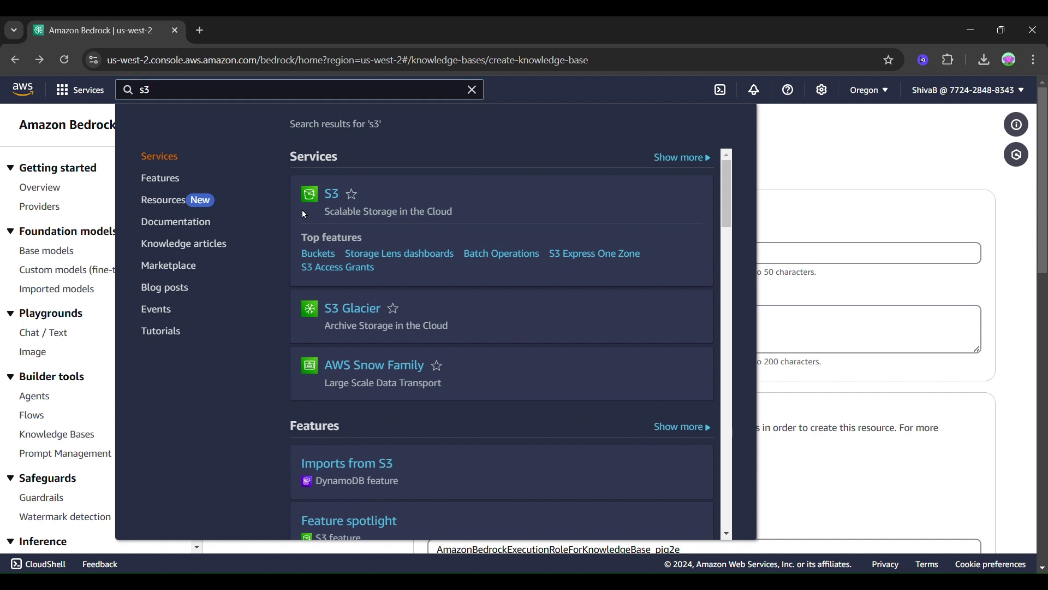
middle_click(402, 212)
click(251, 29)
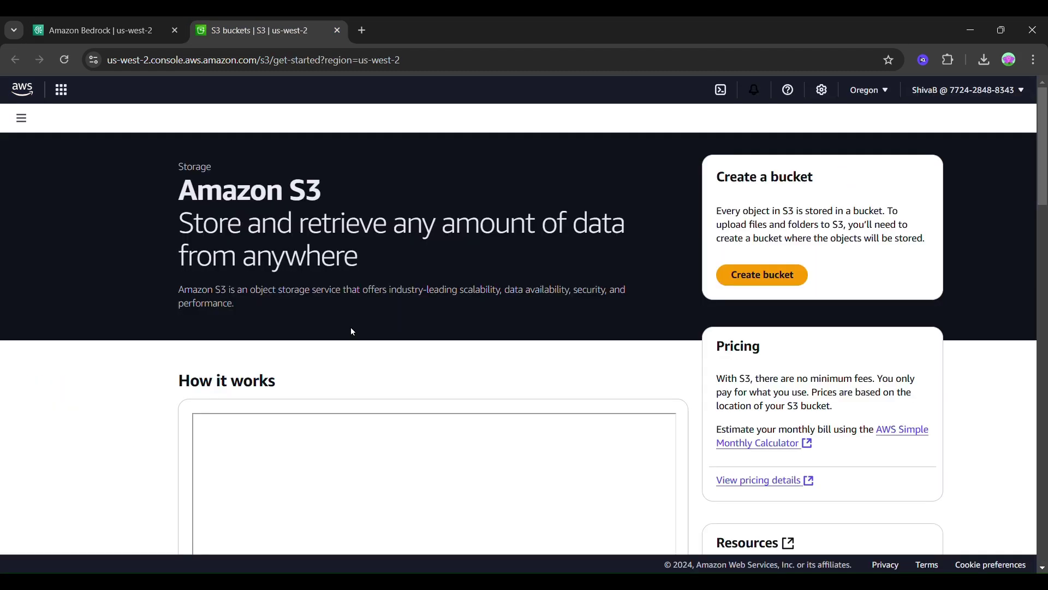
scroll(581, 305, down, 5)
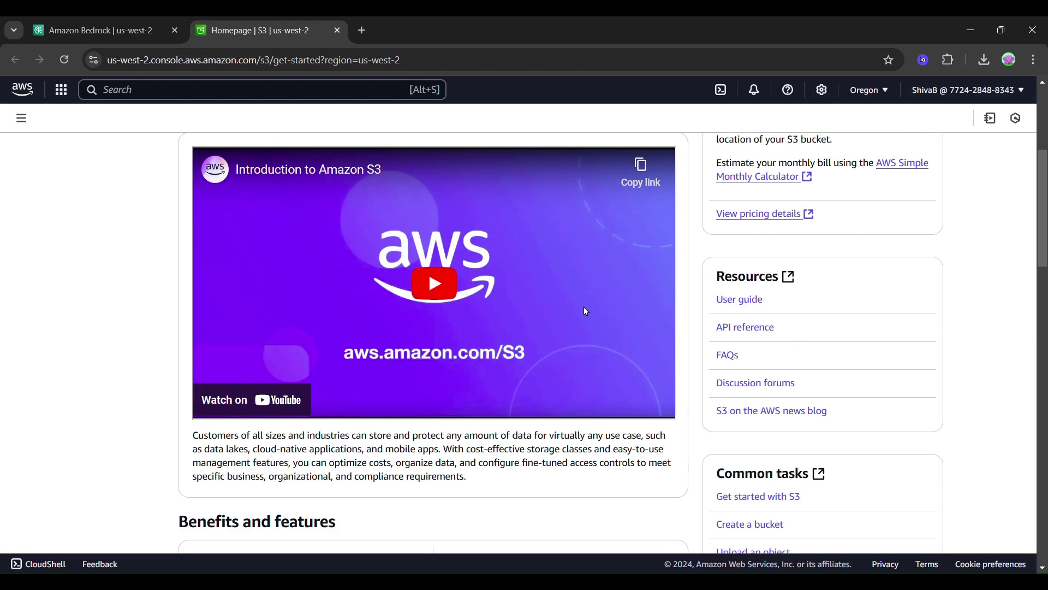
- Open the S3 bucket list and start creating a general purpose bucket named myaaronbucket
scroll(584, 306, up, 5)
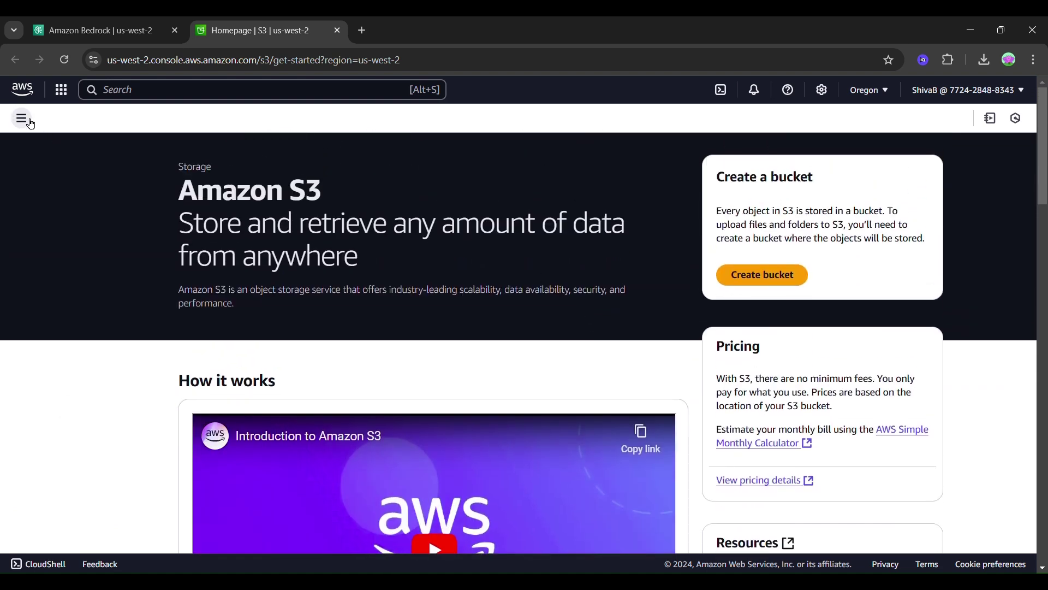
click(21, 118)
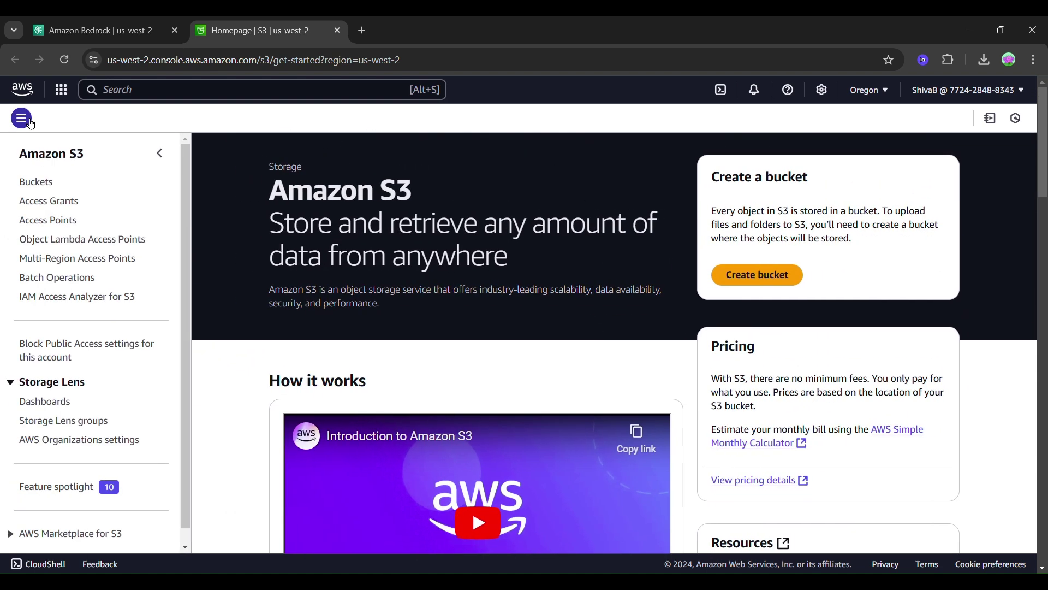
click(35, 184)
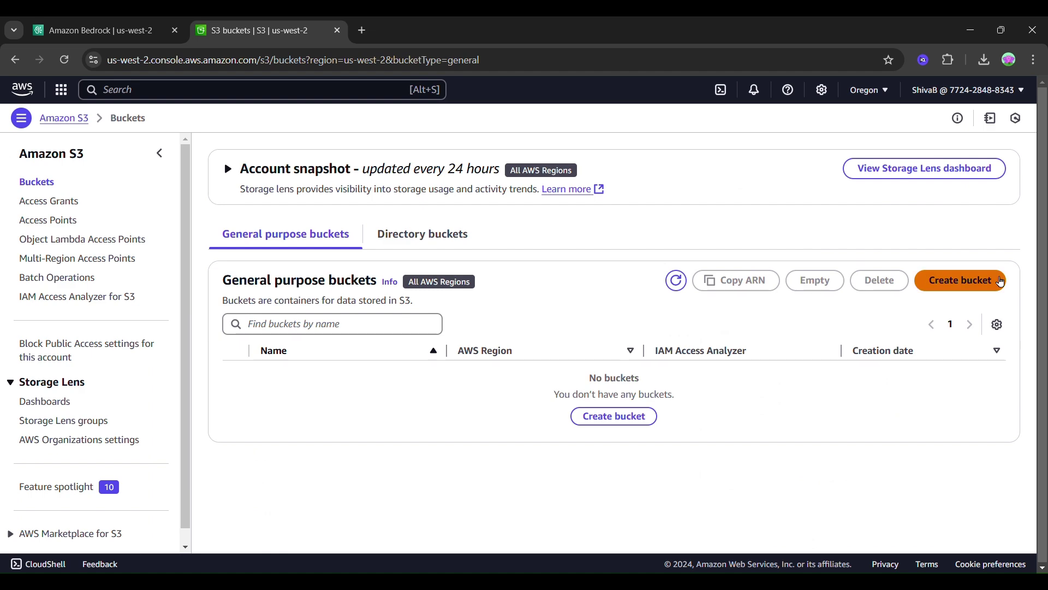
click(944, 278)
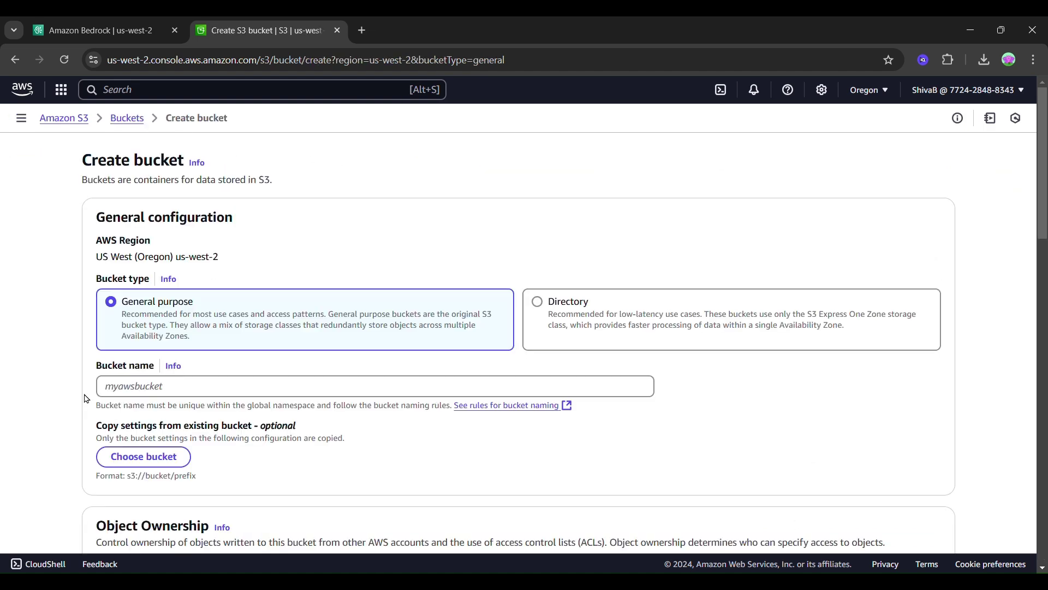
scroll(358, 322, down, 3)
click(197, 256)
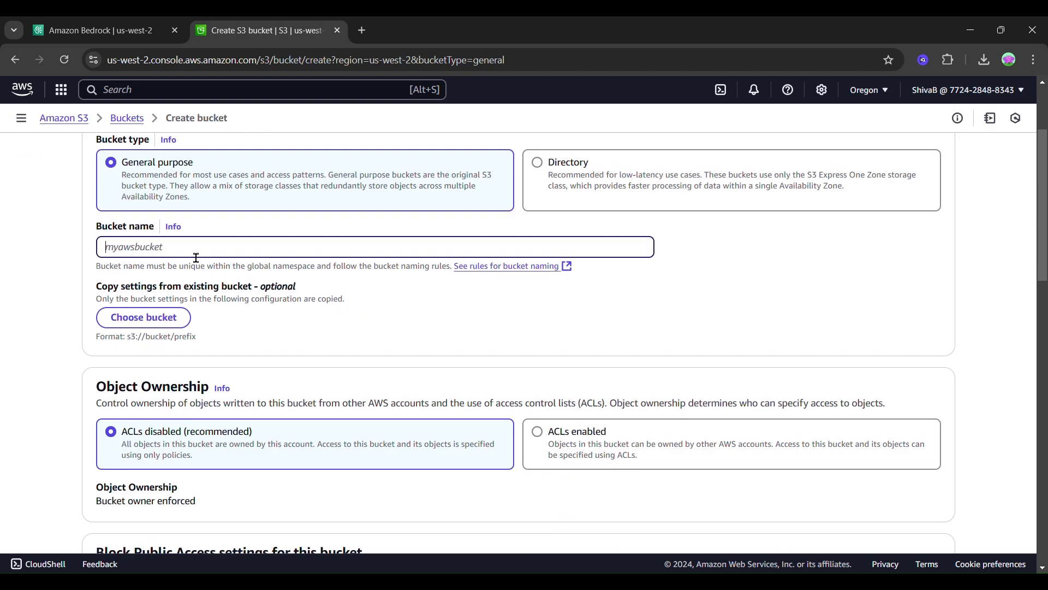
text(myaaronbucket)
- Review the remaining bucket settings, keep the defaults for public access, versioning and encryption, and create the bucket
scroll(299, 333, down, 8)
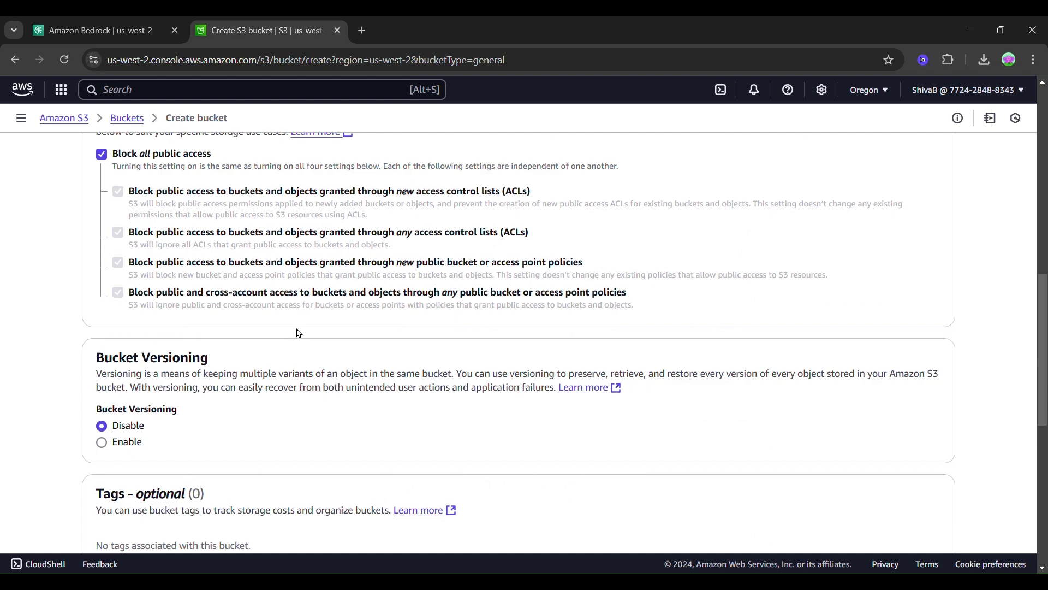
scroll(300, 333, down, 8)
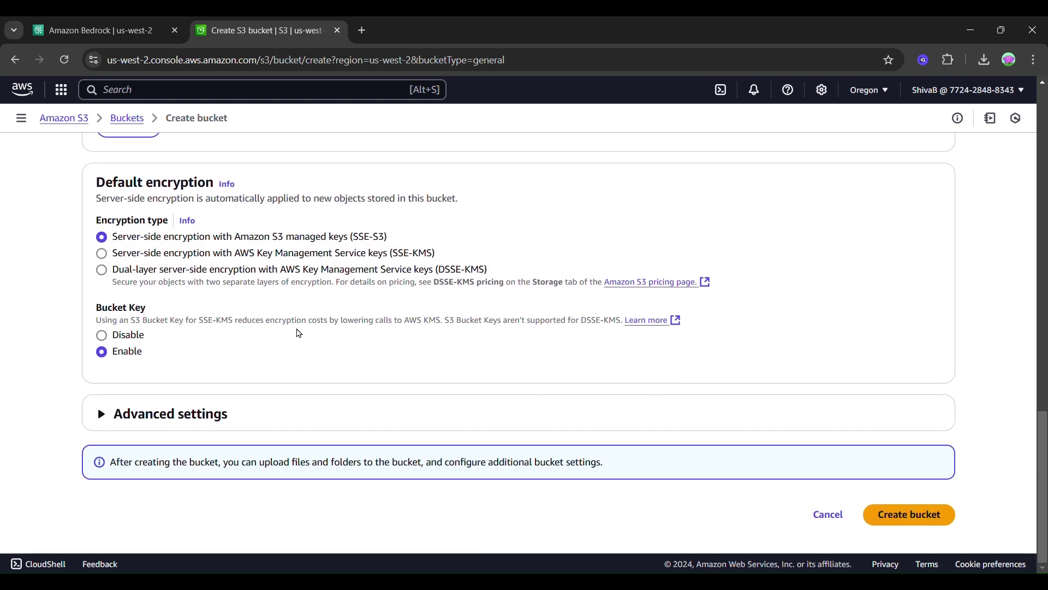
scroll(428, 302, up, 15)
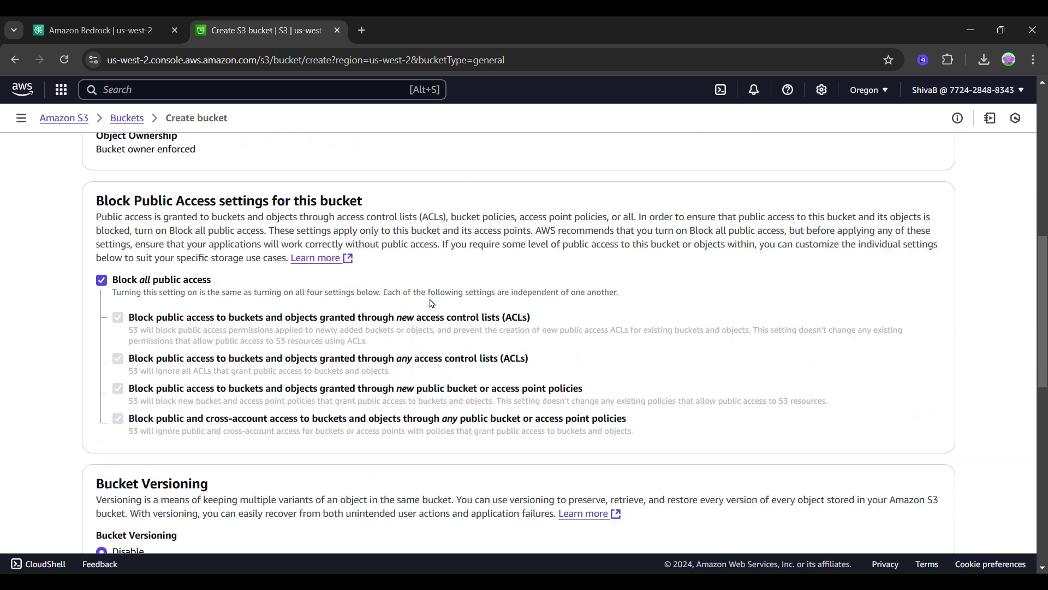
scroll(431, 303, up, 5)
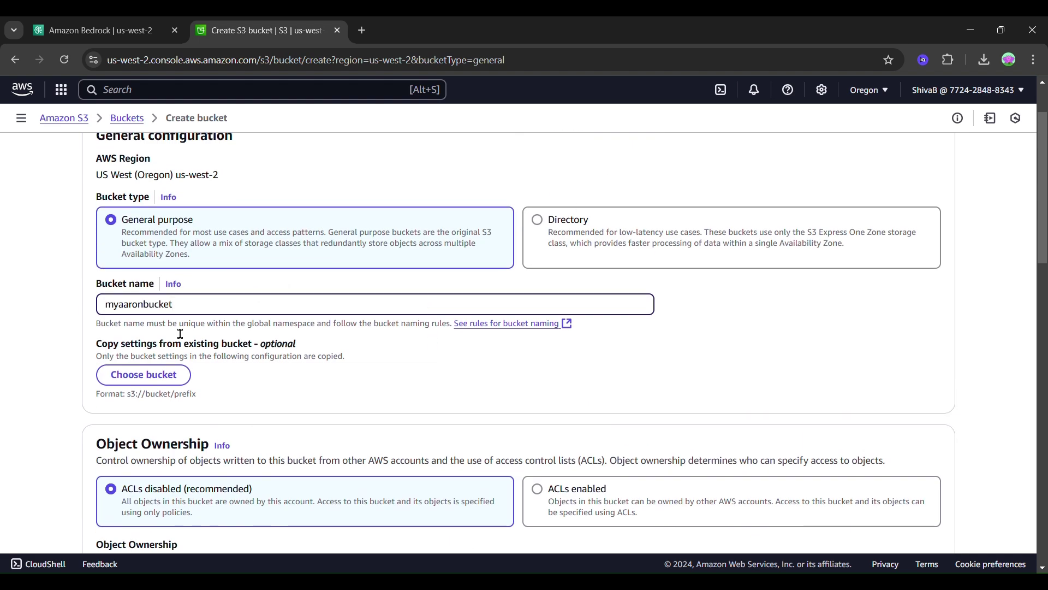
scroll(354, 356, up, 2)
scroll(353, 356, down, 10)
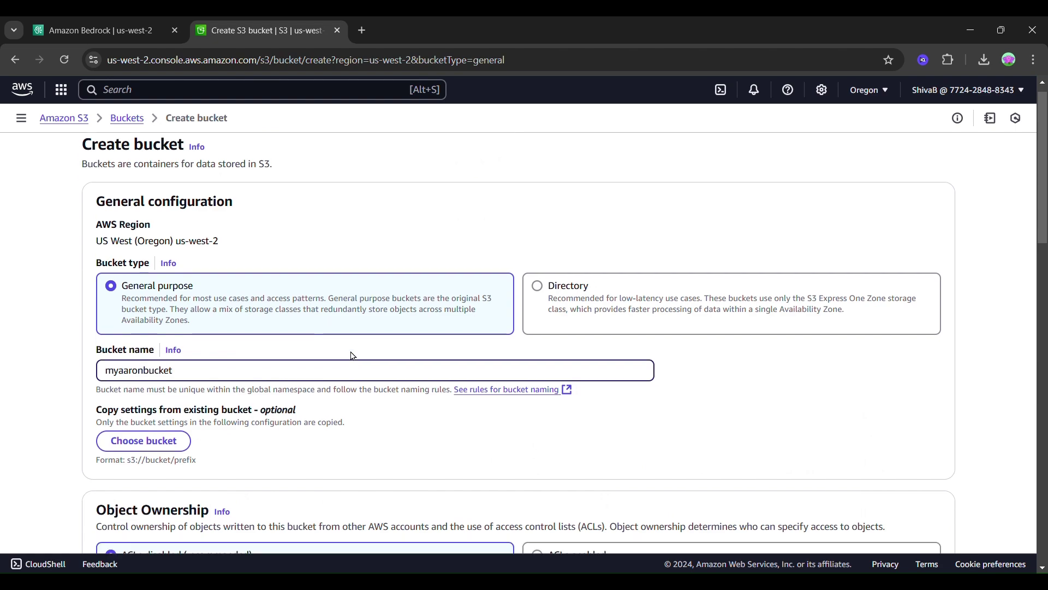
scroll(354, 356, down, 5)
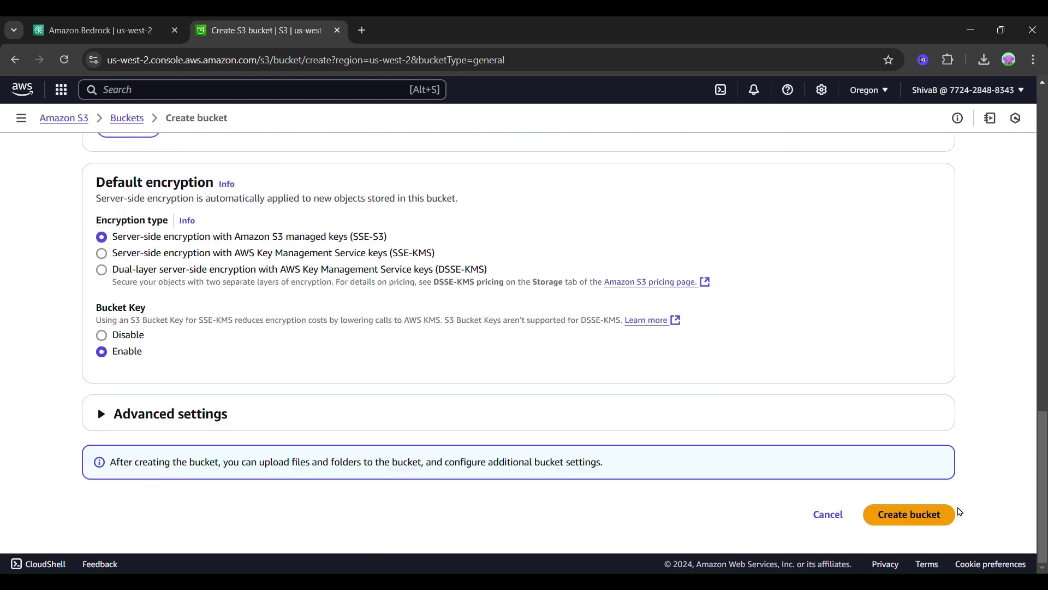
click(913, 515)
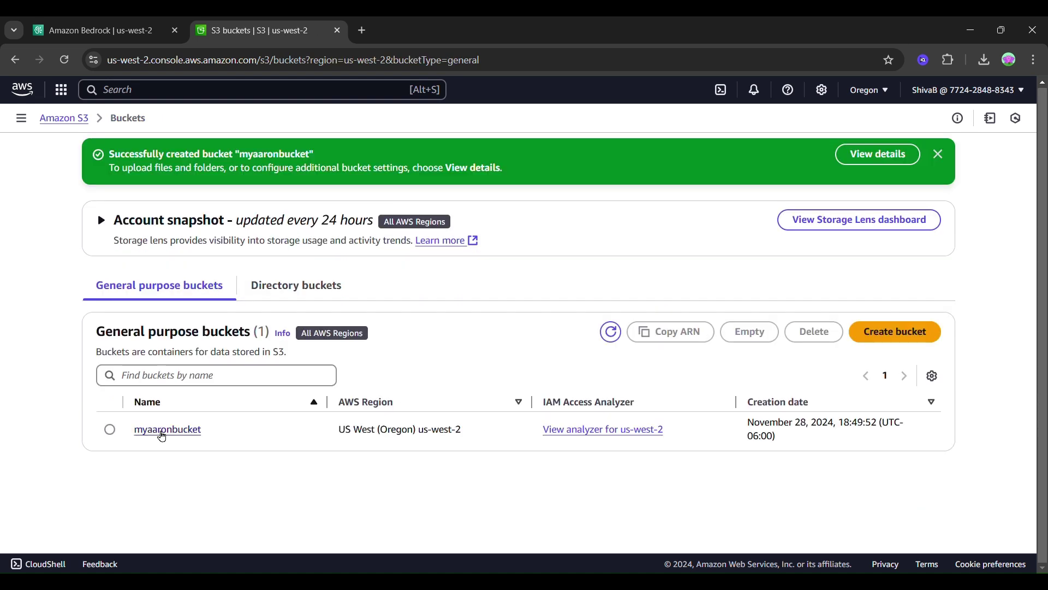
- Upload SANS_phase_trainsiton_paper.pdf to myaaronbucket and close the upload status page
click(162, 430)
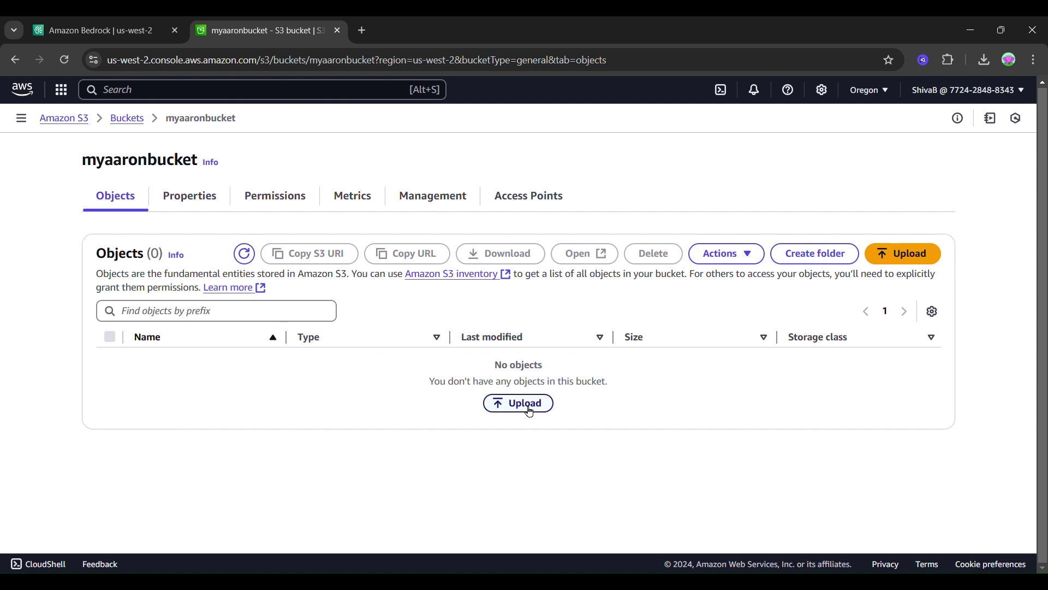
click(529, 412)
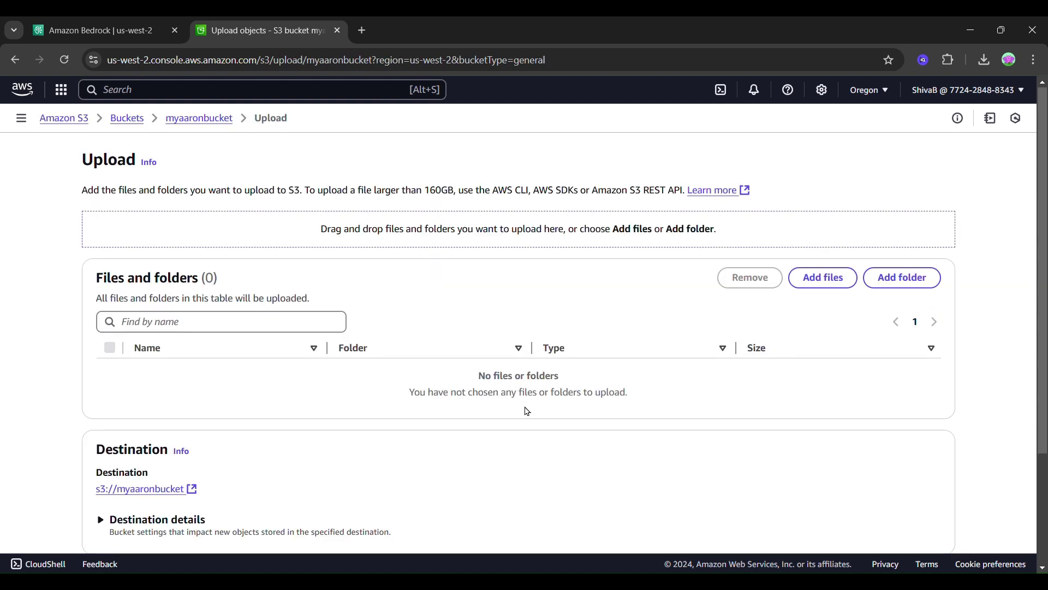
click(824, 280)
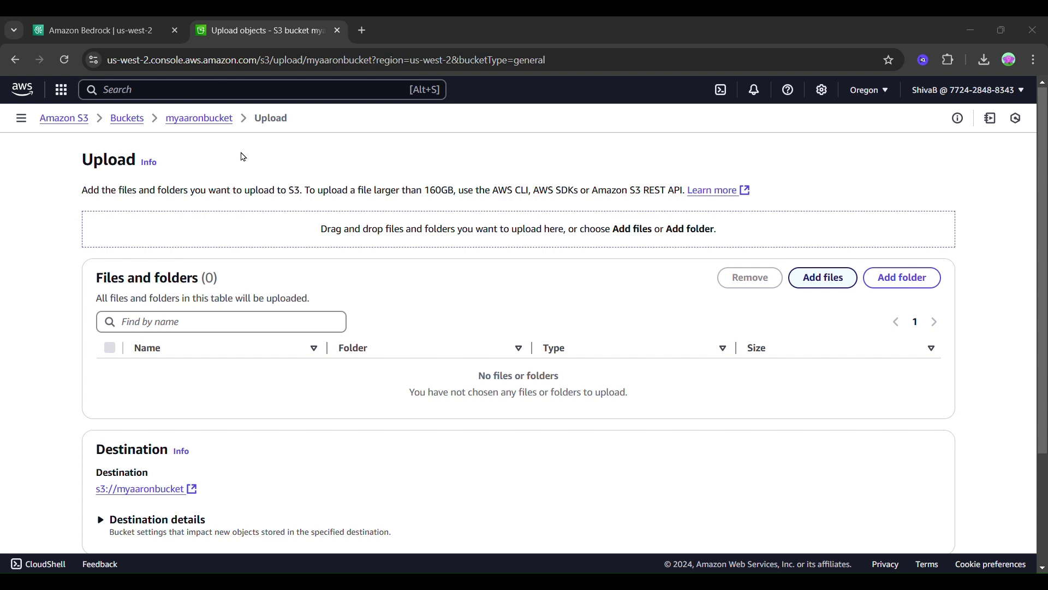
click(715, 544)
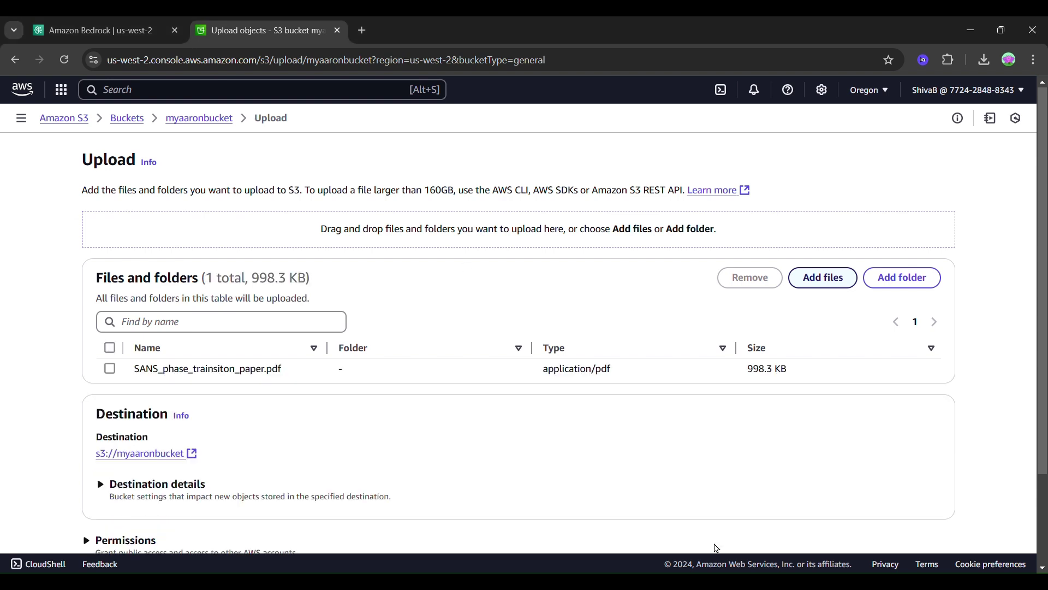
scroll(452, 323, down, 2)
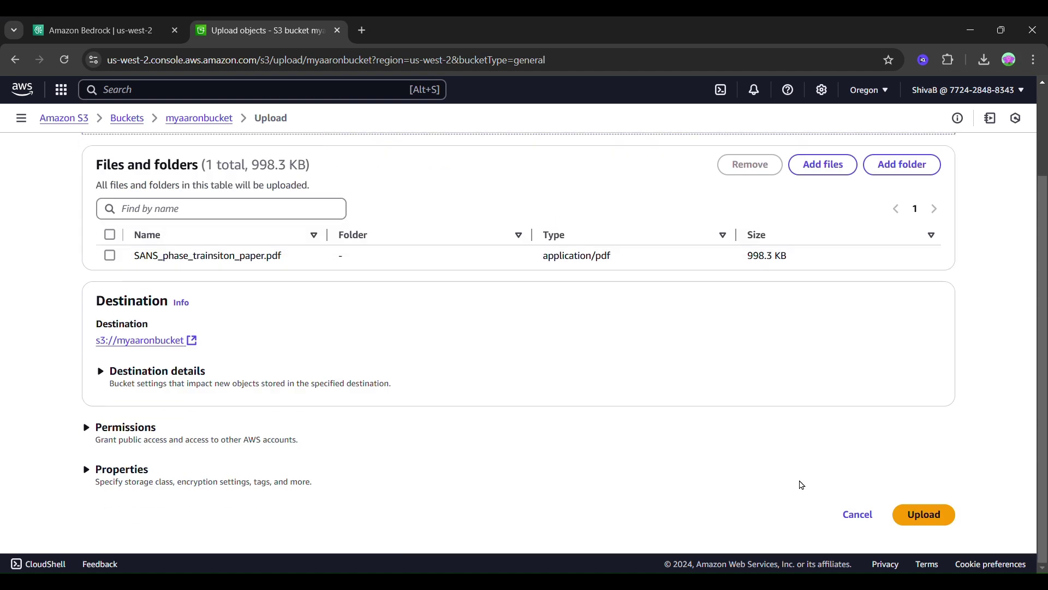
click(929, 513)
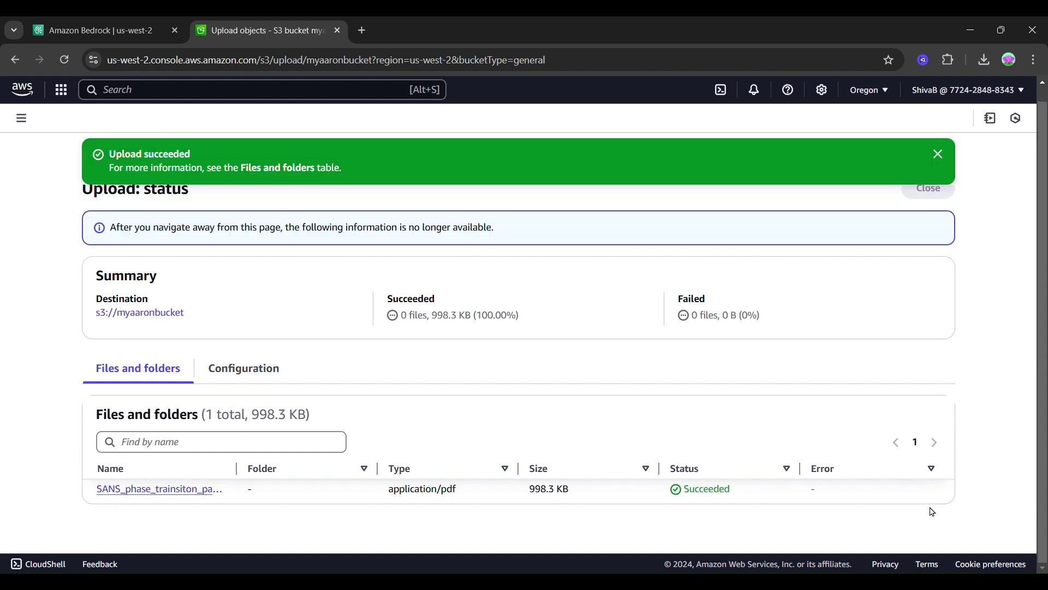
click(941, 156)
click(940, 154)
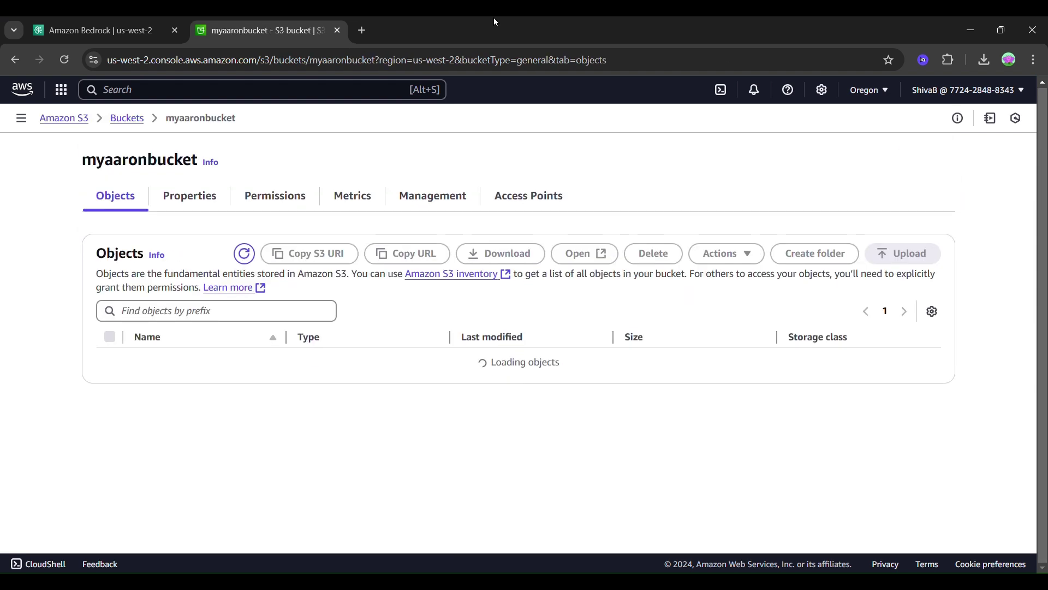
- Return to the Bedrock knowledge base setup, keep Amazon S3 as the data source, and continue to the data source configuration
click(118, 27)
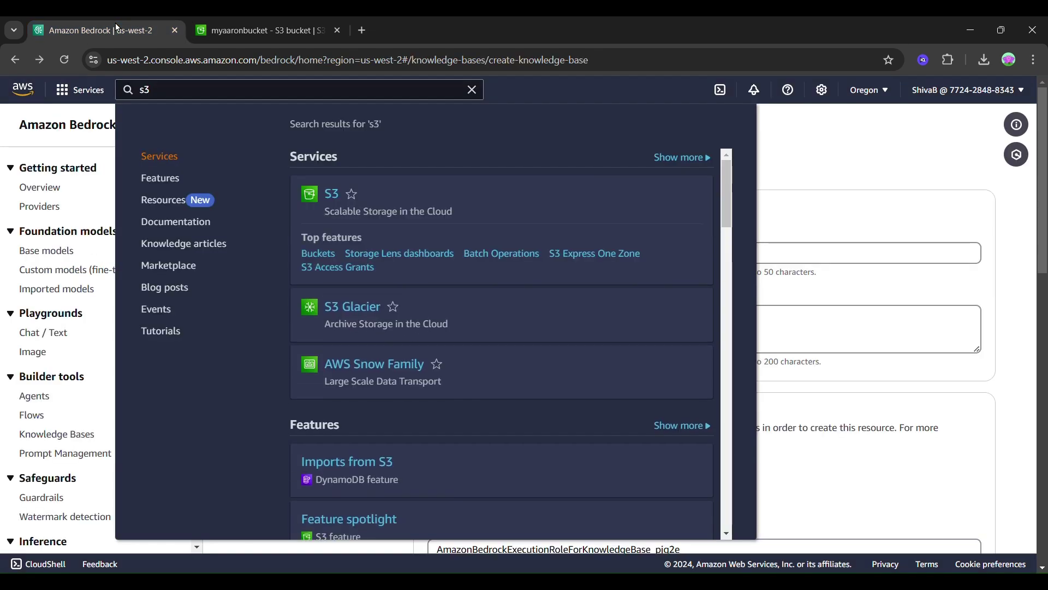
click(862, 148)
scroll(401, 314, down, 12)
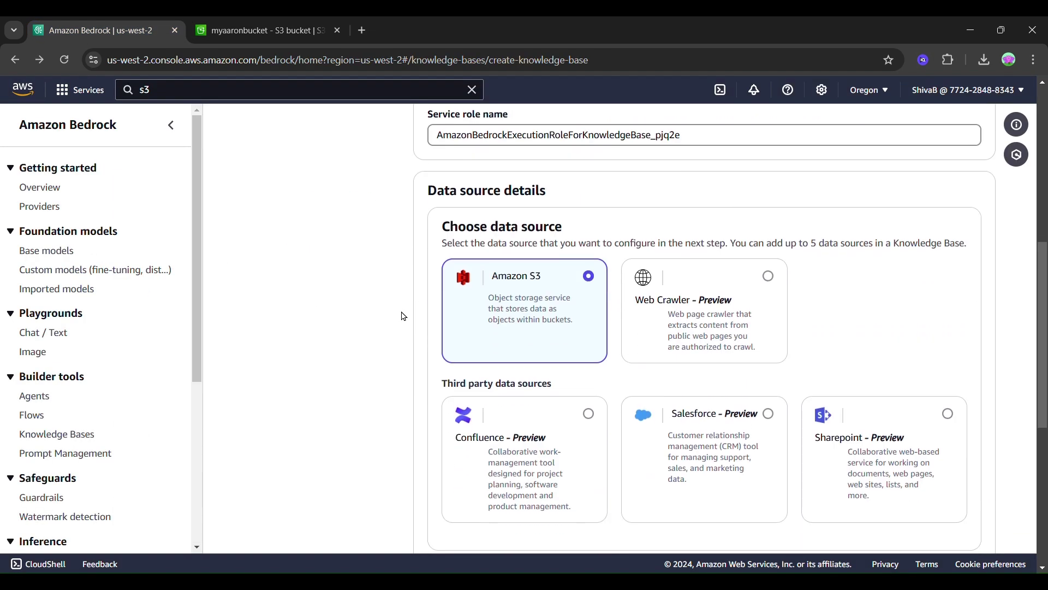
scroll(404, 317, up, 5)
scroll(404, 317, down, 9)
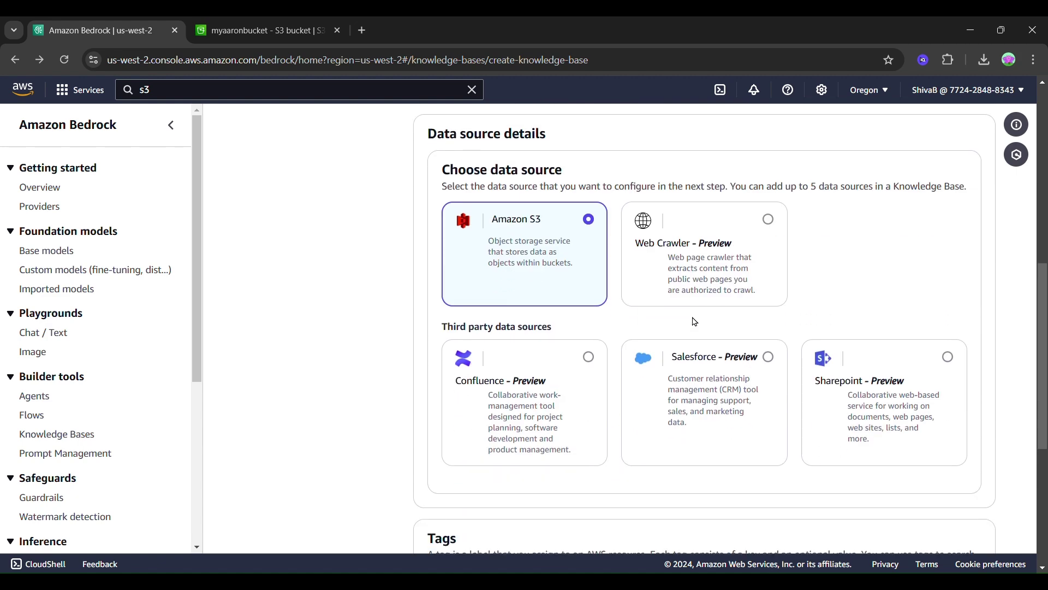
scroll(693, 321, up, 5)
scroll(695, 321, down, 5)
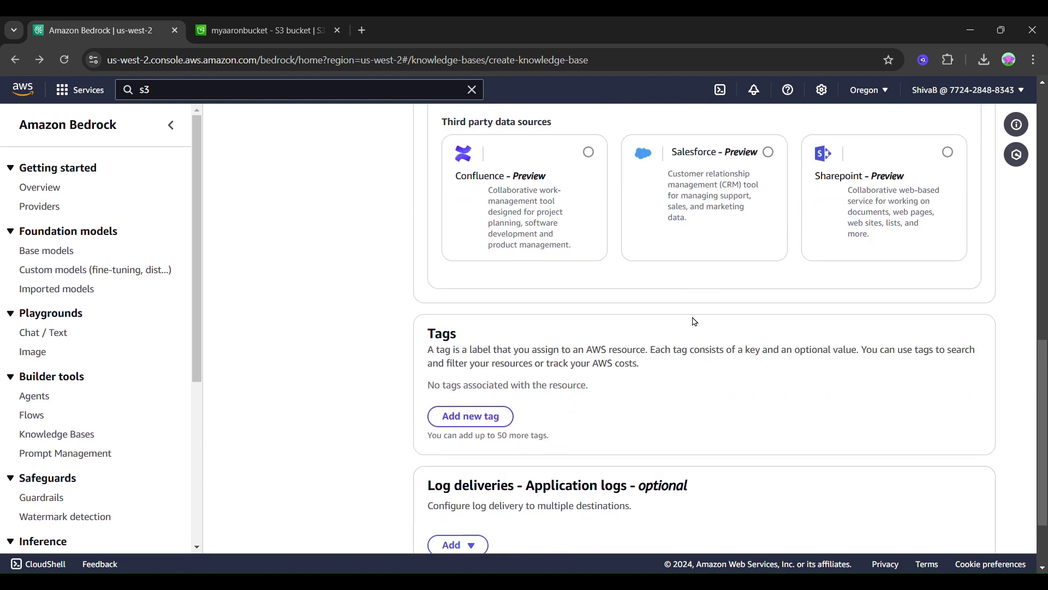
click(971, 521)
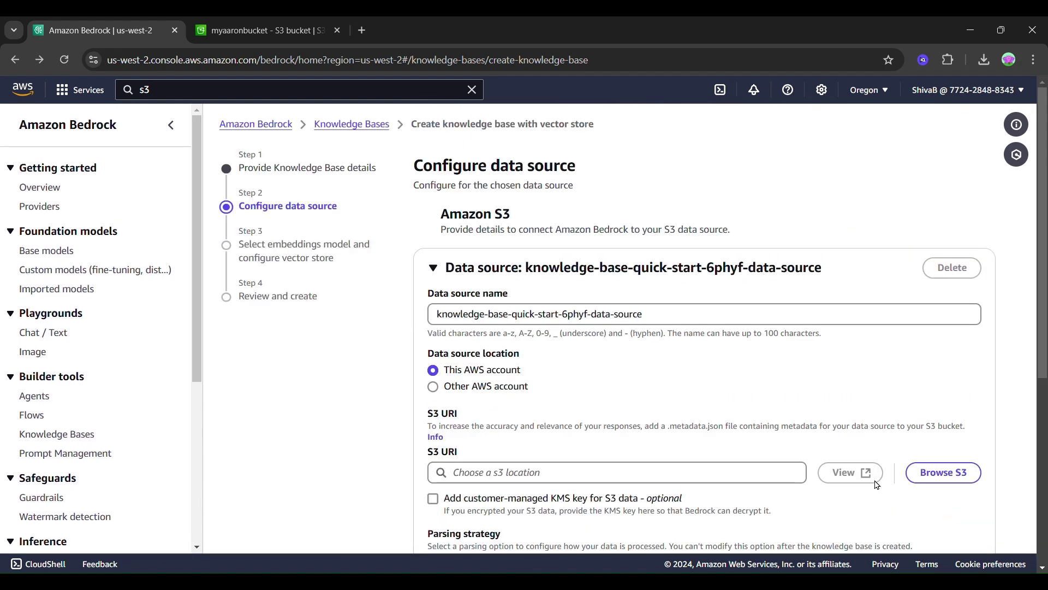
- Set the data source's S3 URI by browsing to SANS_phase_trainsiton_paper.pdf in myaaronbucket
scroll(948, 328, down, 3)
click(948, 286)
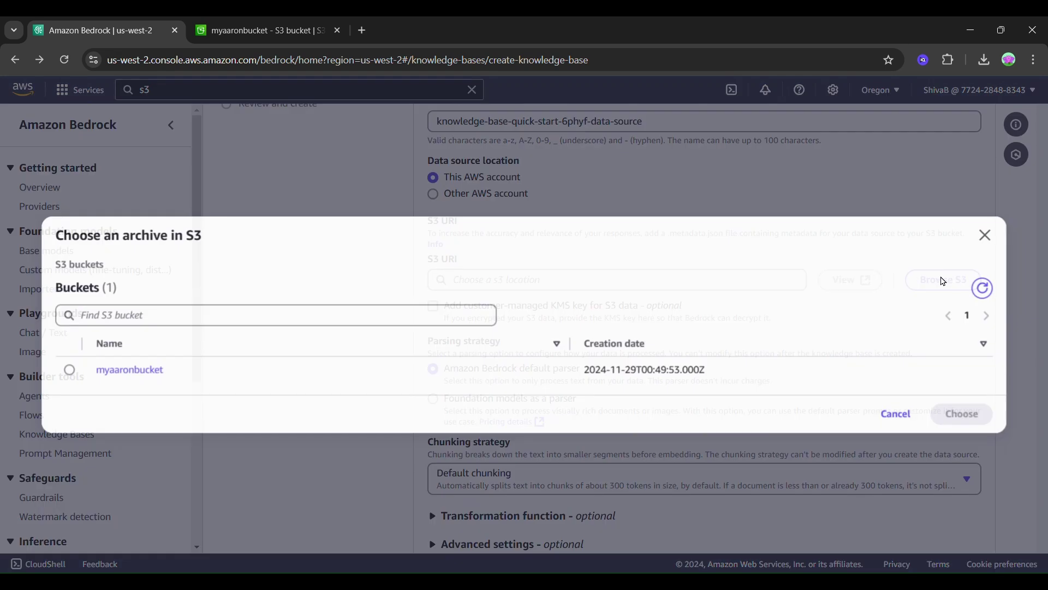
click(145, 370)
click(70, 373)
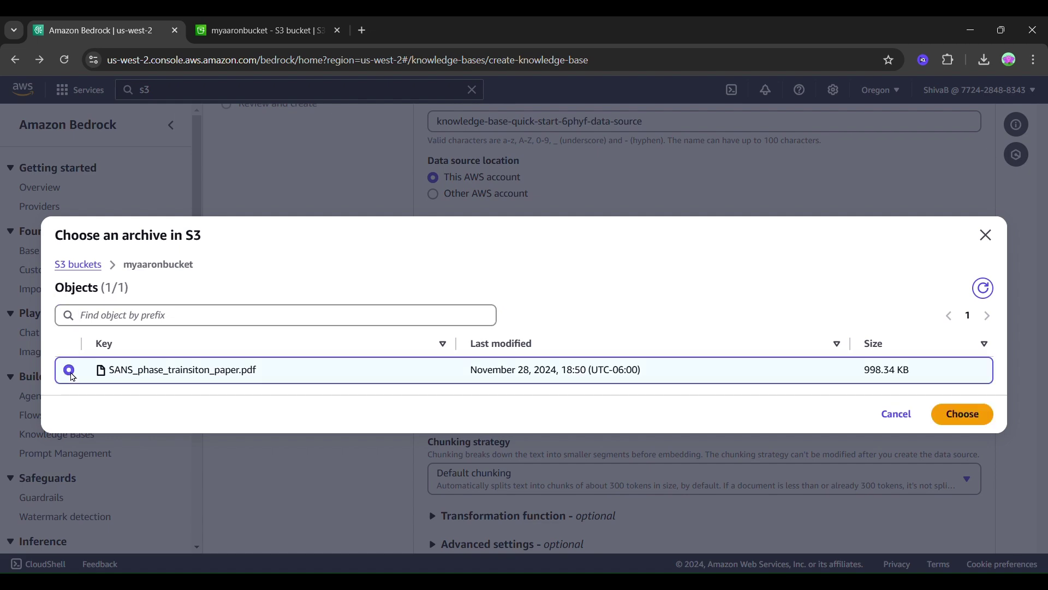
click(961, 414)
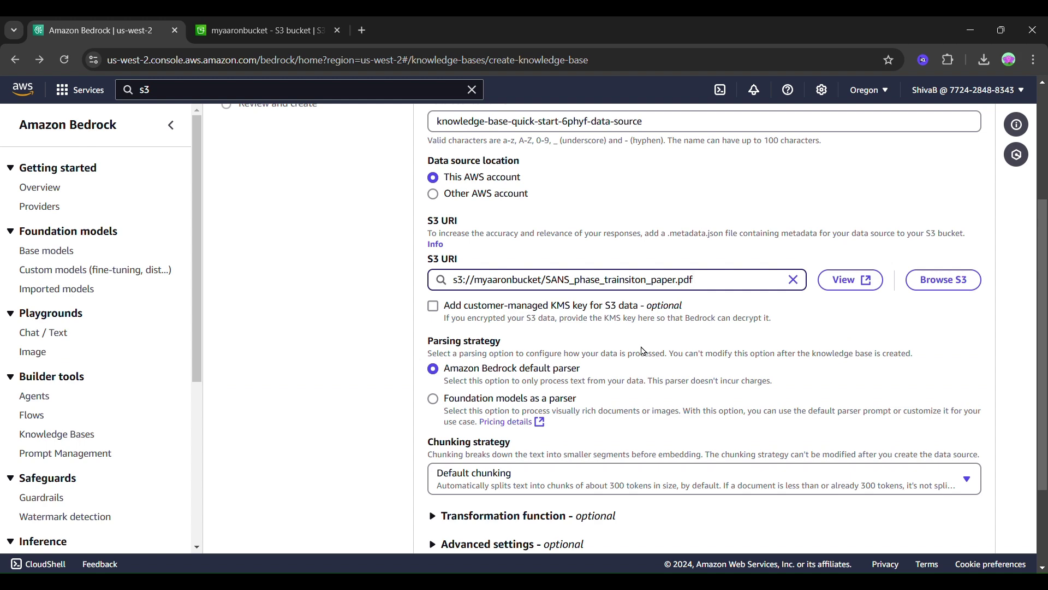
- Check the chunking strategies, keep Default chunking, and continue to the embeddings model and vector store configuration
scroll(644, 351, down, 2)
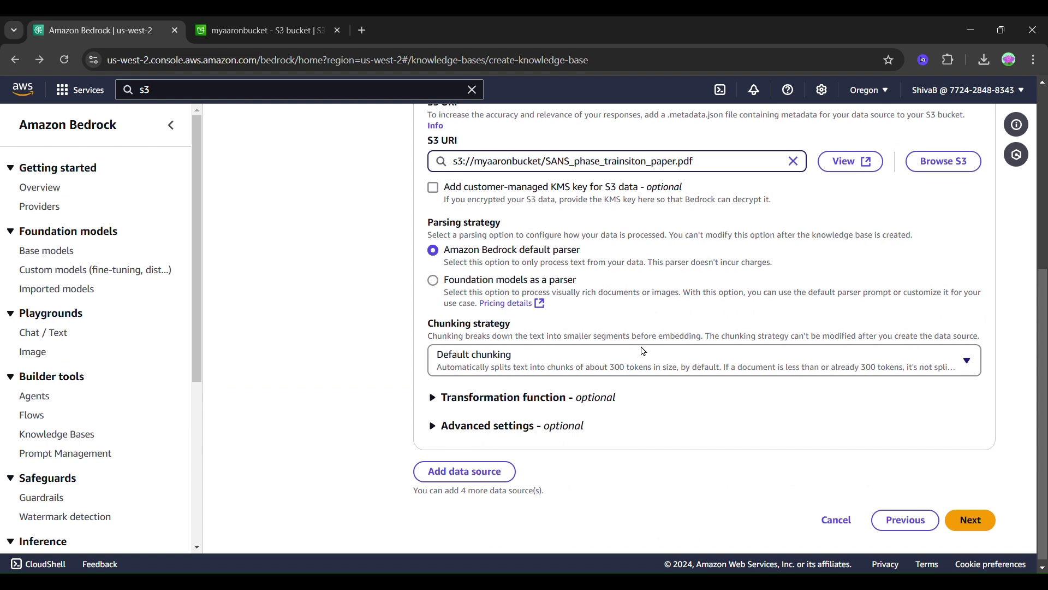
click(971, 360)
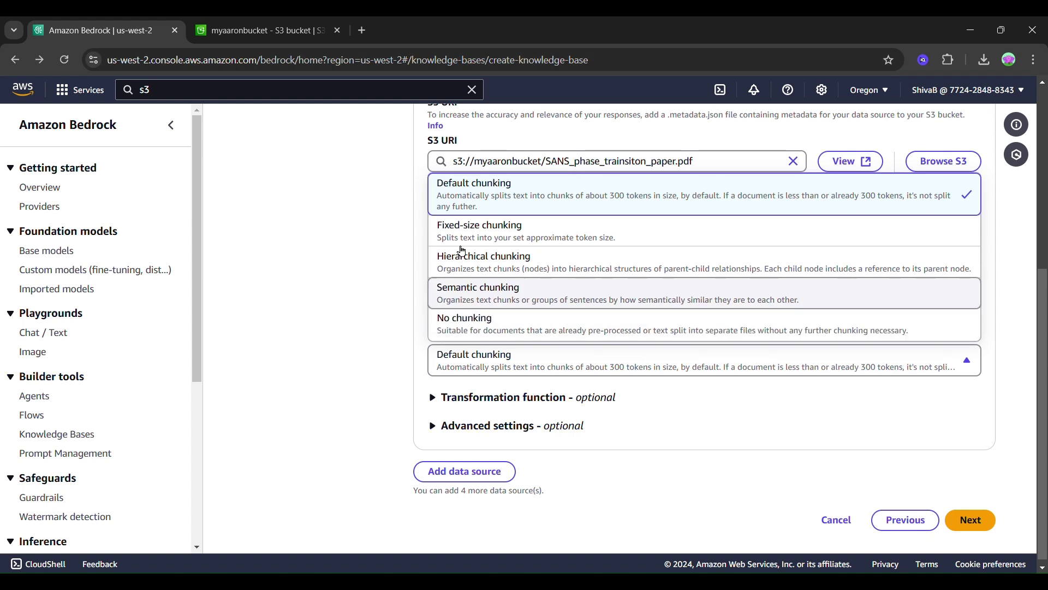
click(627, 198)
click(995, 524)
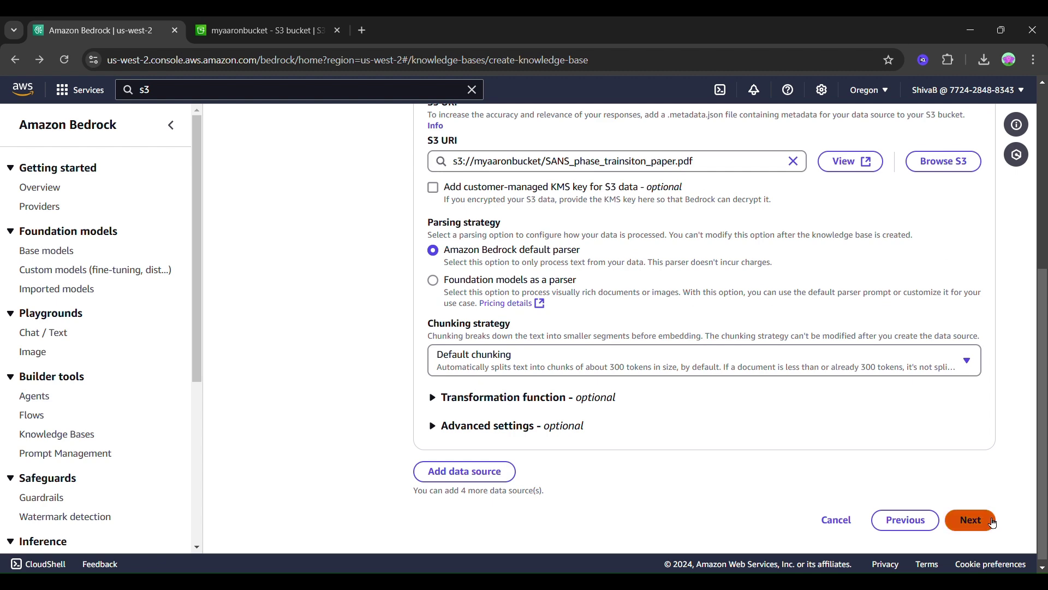
- Select Titan Text Embeddings v2 as the embeddings model
scroll(478, 353, down, 3)
scroll(478, 352, up, 1)
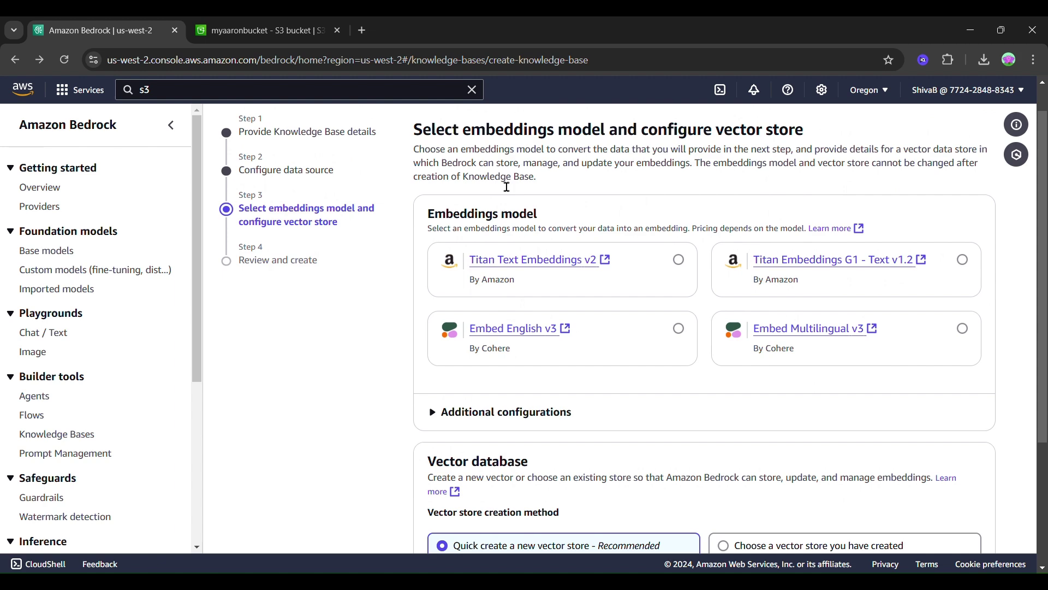
click(683, 269)
- Set the vector store creation method to "Choose a vector store you have created" and look over the available vector stores
scroll(638, 325, down, 2)
scroll(638, 325, down, 1)
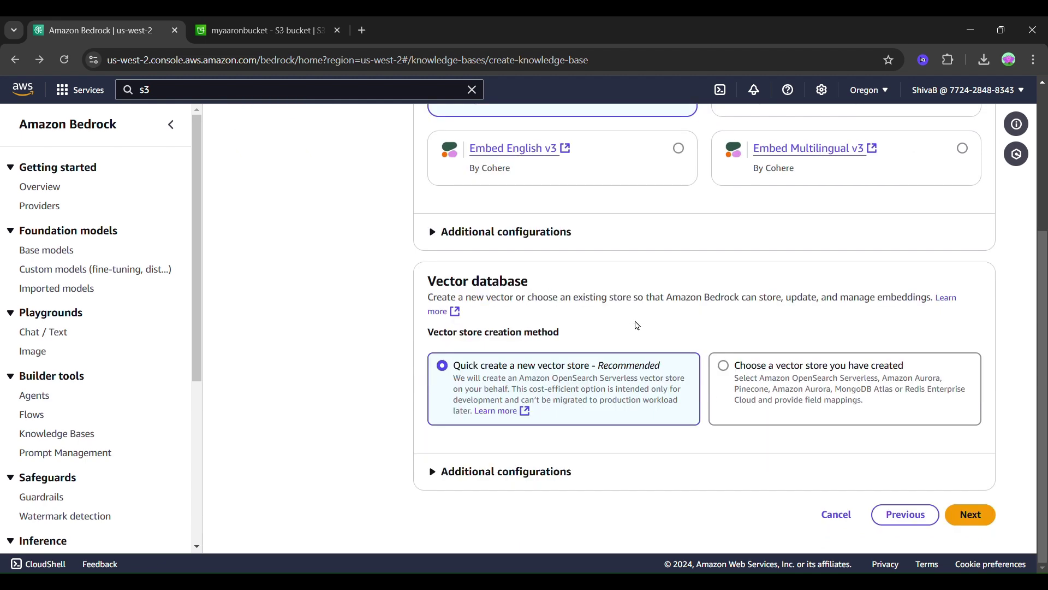
click(820, 398)
scroll(822, 398, down, 4)
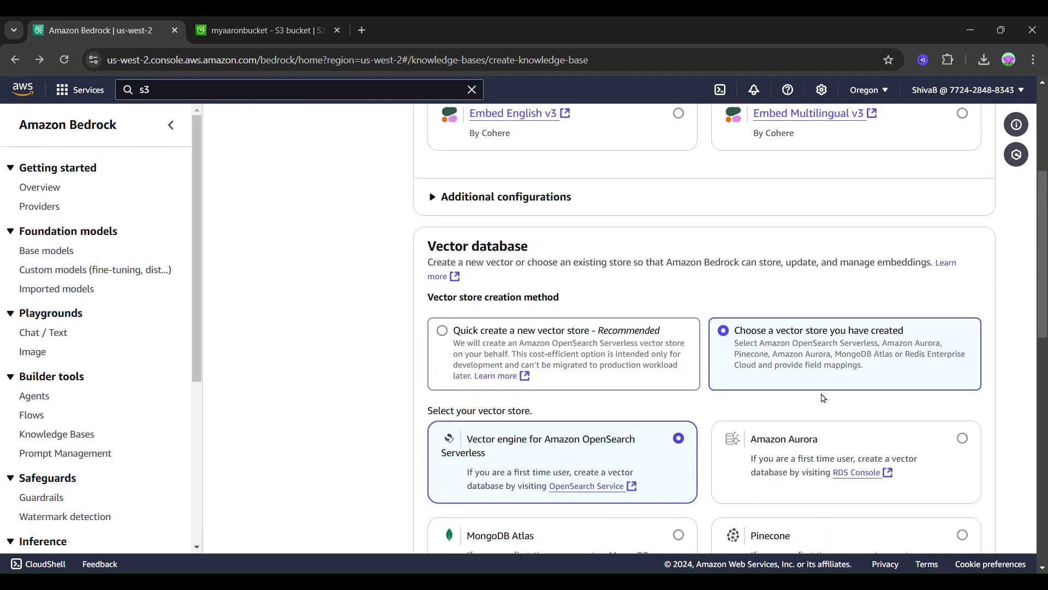
scroll(824, 398, up, 5)
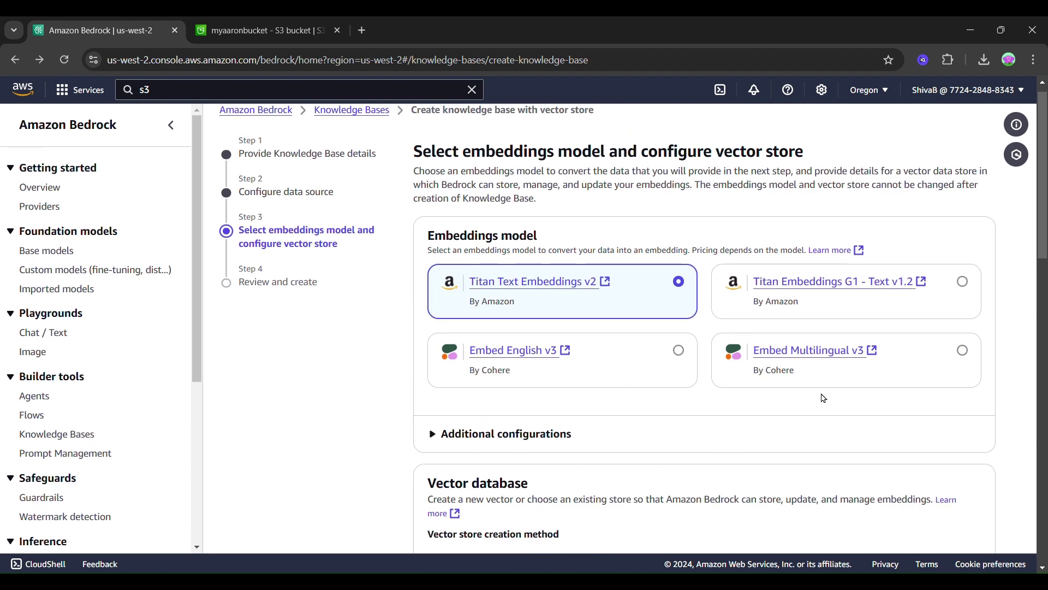
scroll(824, 398, down, 1)
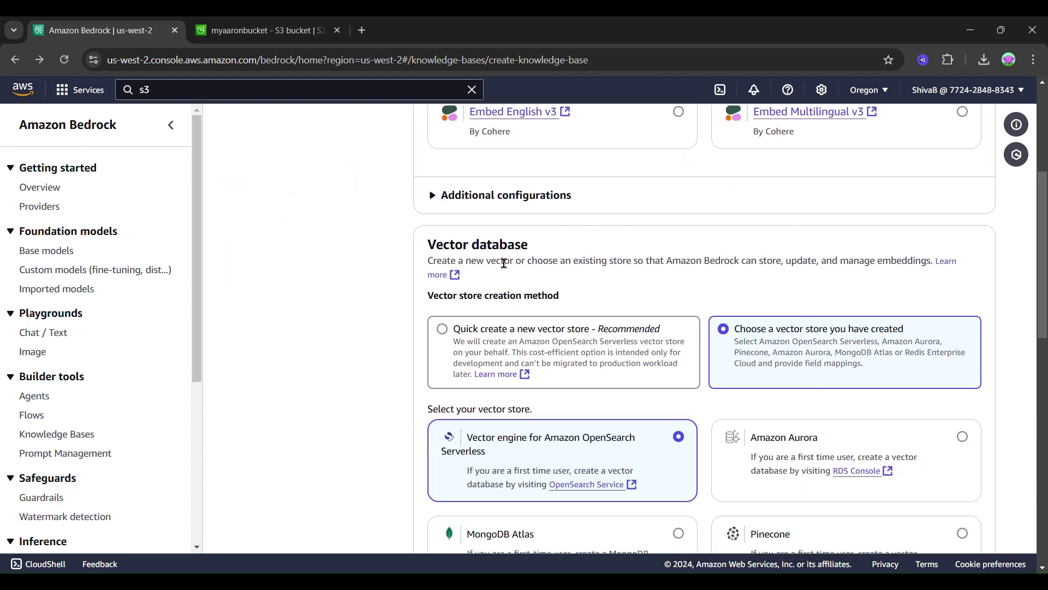
- Set the vector store creation method to "Quick create a new vector store" and continue to the review page
click(455, 340)
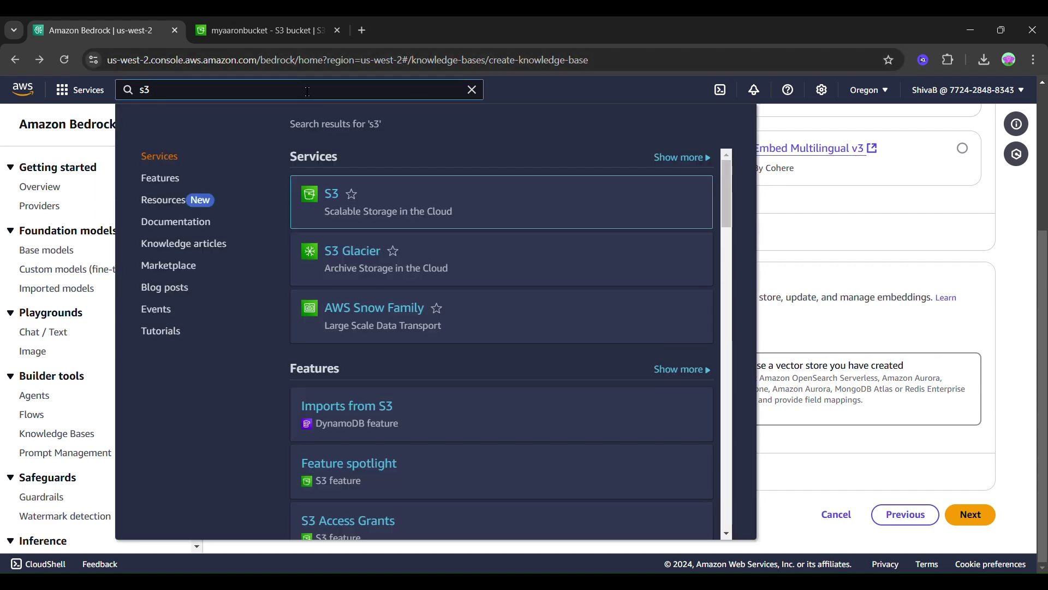
key(Escape)
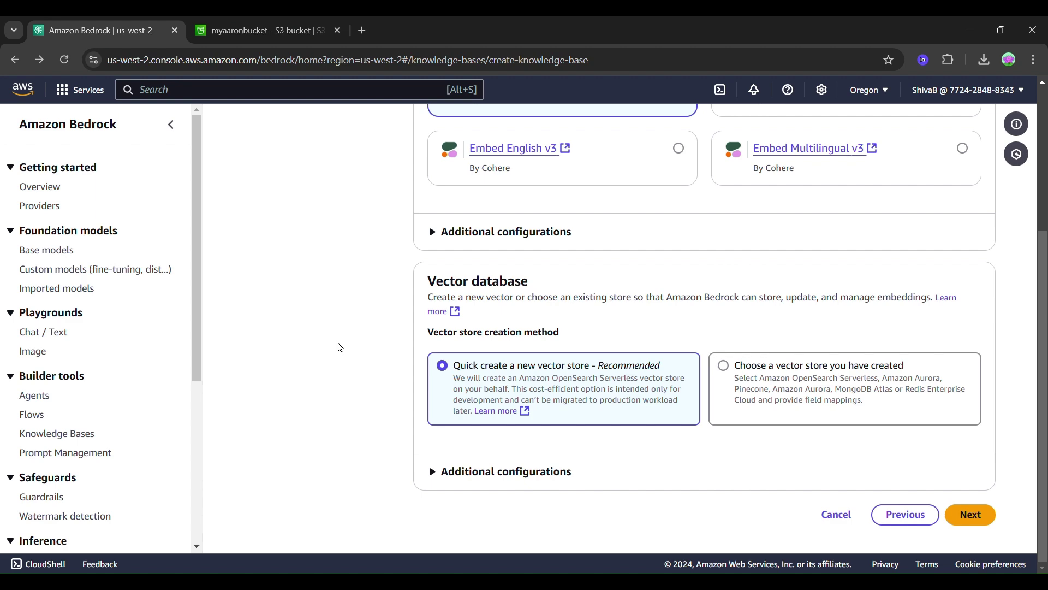
scroll(491, 338, up, 4)
scroll(613, 276, down, 1)
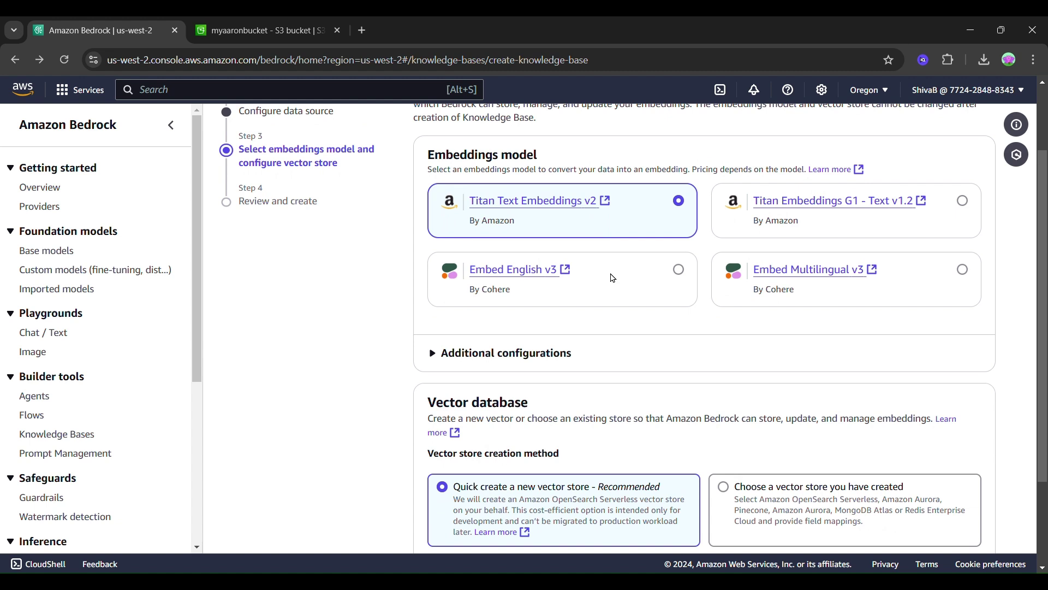
scroll(613, 278, down, 2)
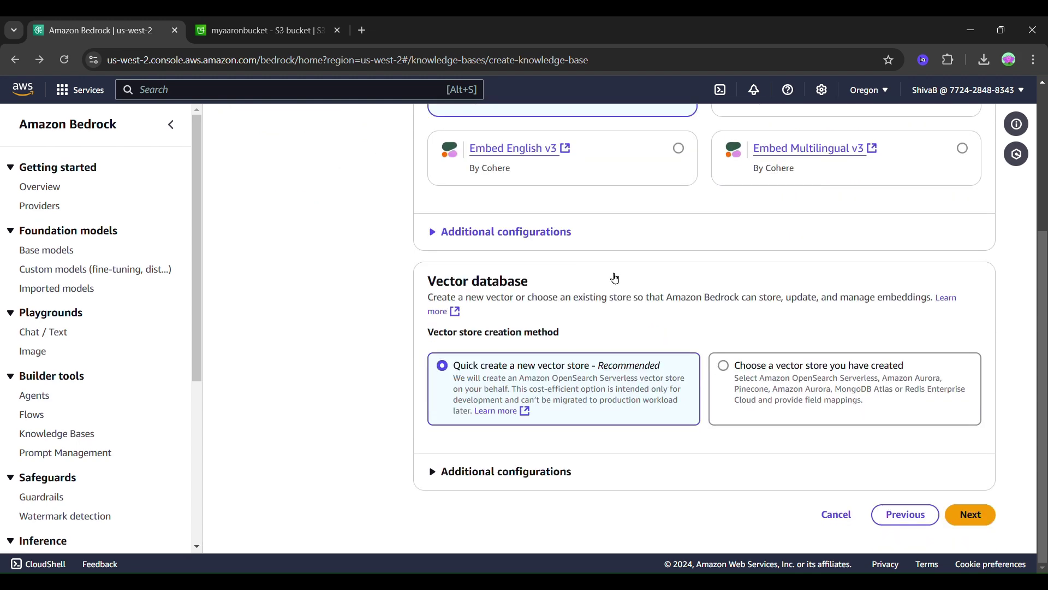
scroll(615, 278, up, 4)
scroll(816, 281, down, 4)
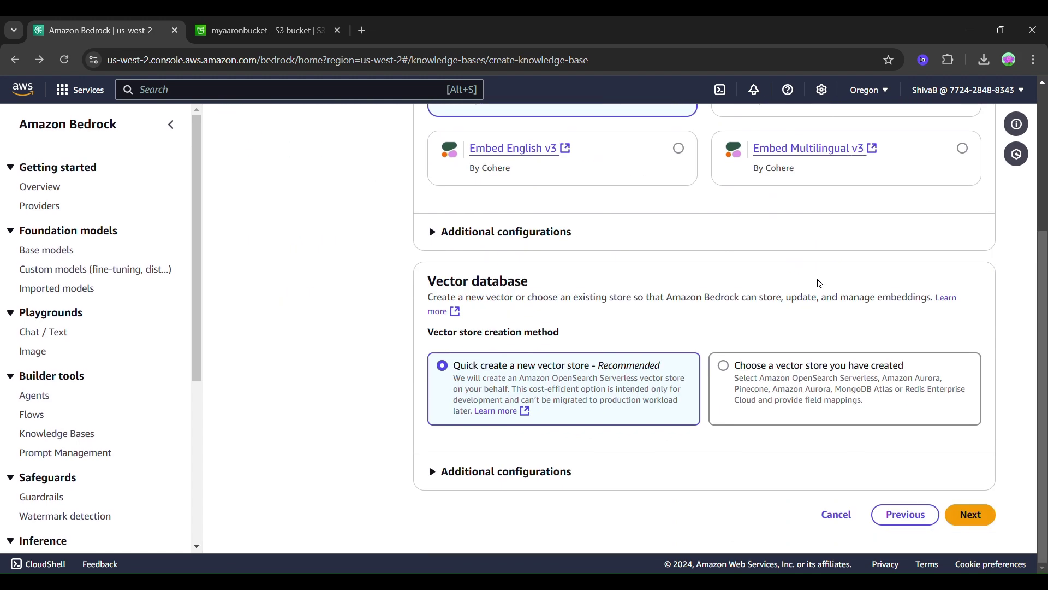
click(975, 519)
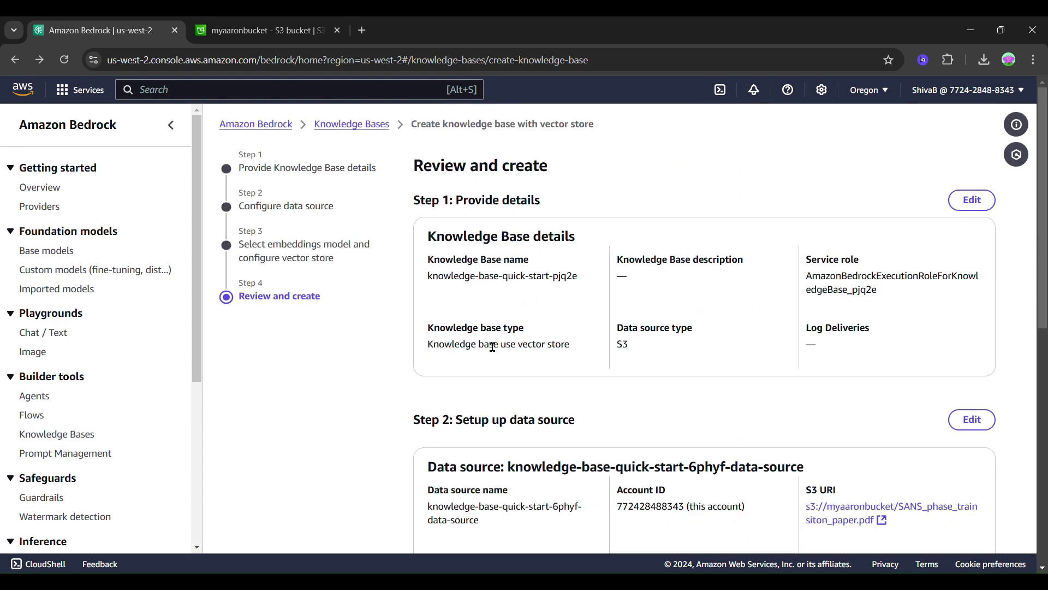
- Review the data source, embeddings model and vector store settings, and create the knowledge base
scroll(475, 349, down, 8)
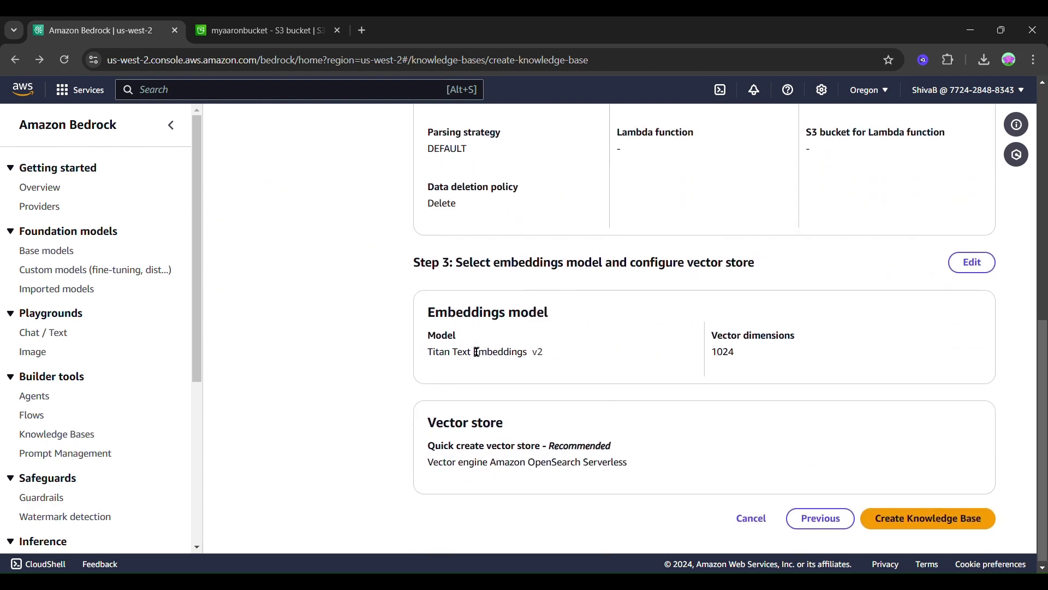
scroll(475, 349, up, 3)
scroll(473, 348, down, 3)
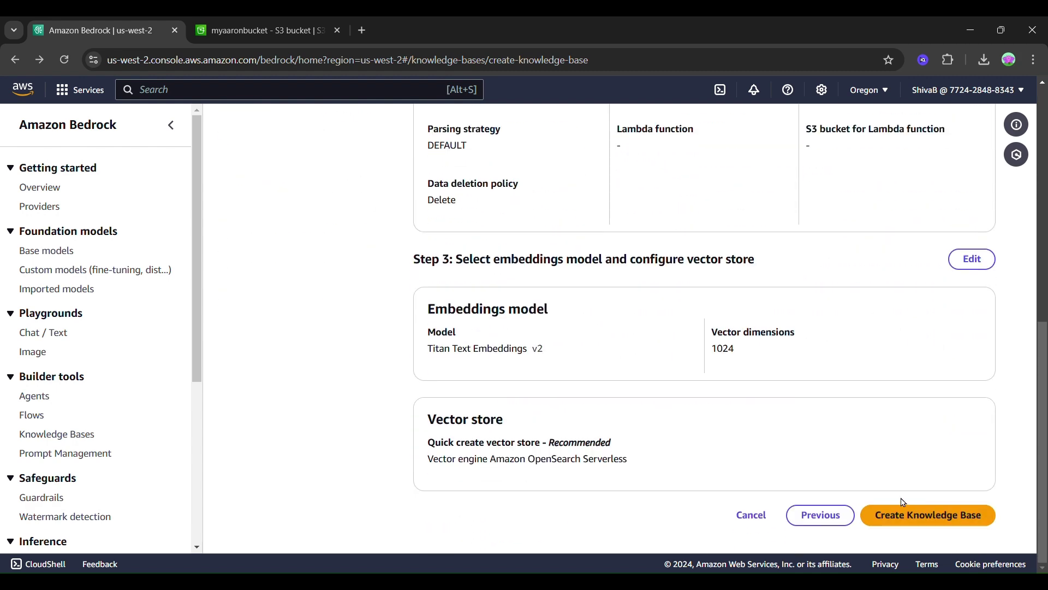
click(934, 517)
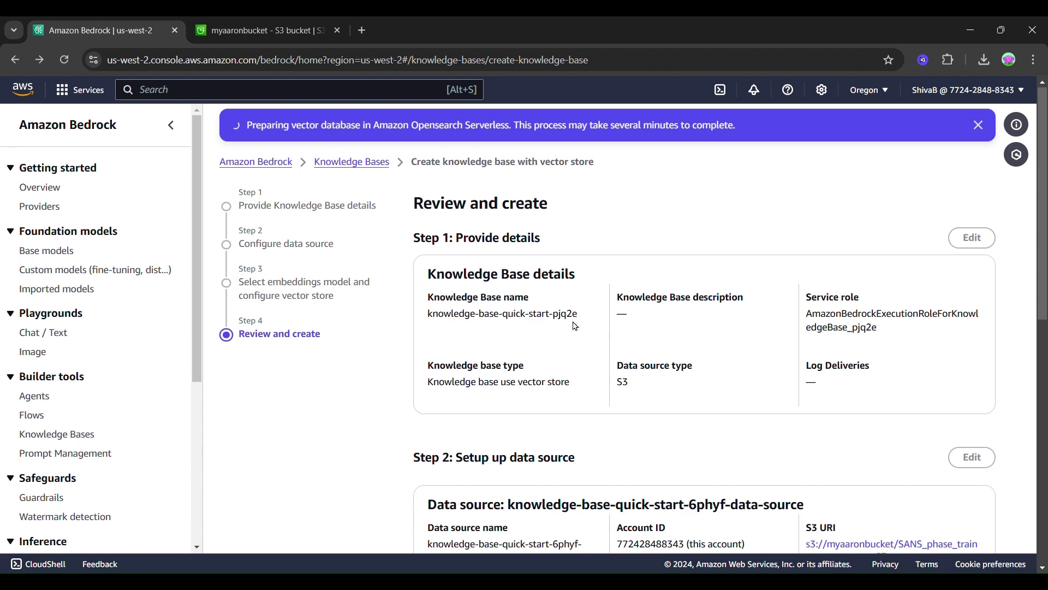
- Search the AWS services for "Amazon Open Search" and open Amazon OpenSearch Service in a separate browser tab
scroll(575, 326, down, 7)
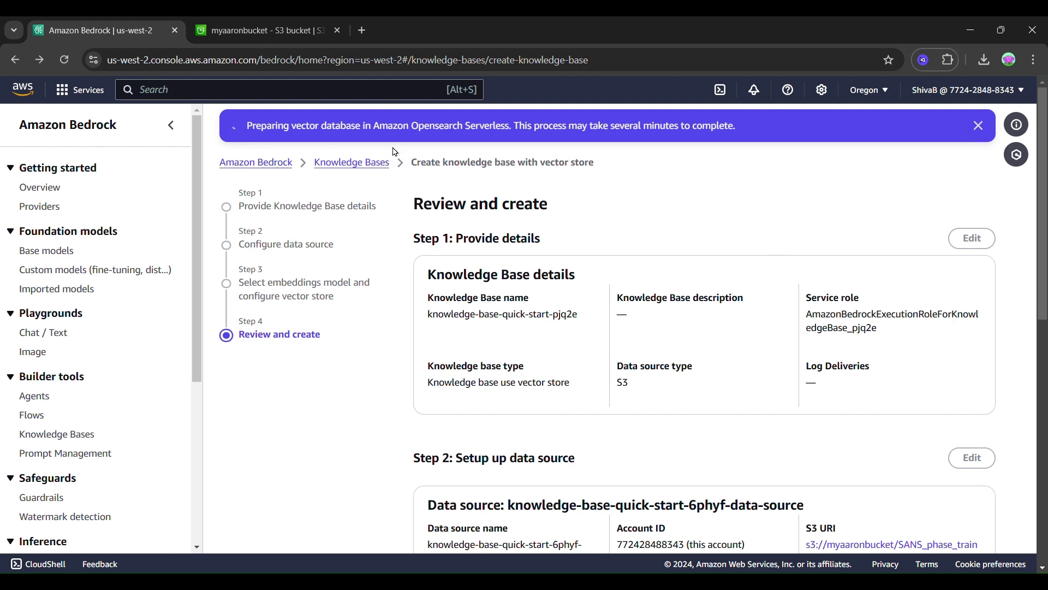
scroll(50, 433, down, 5)
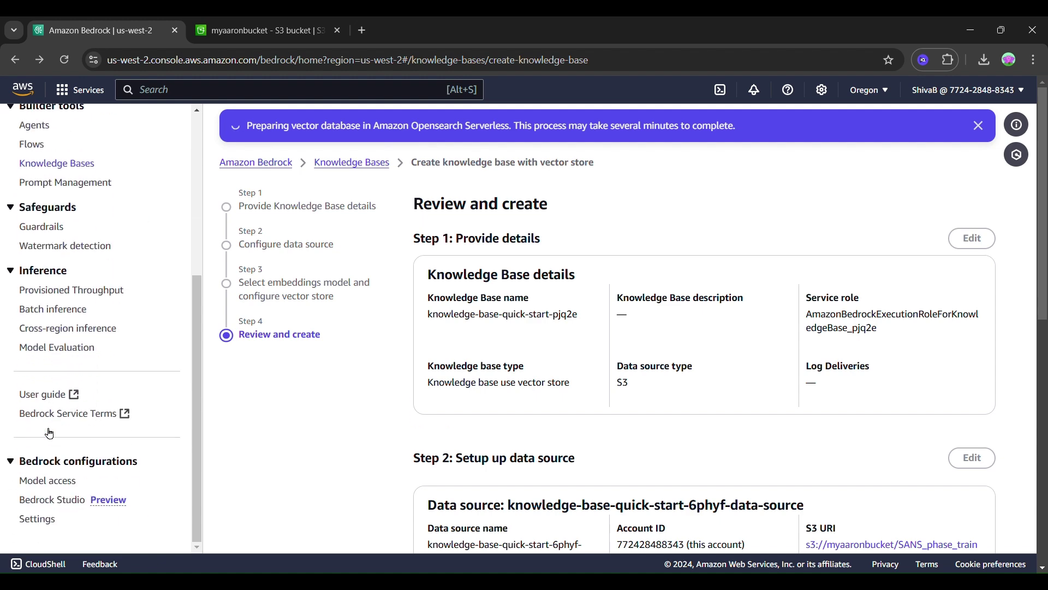
scroll(49, 433, up, 5)
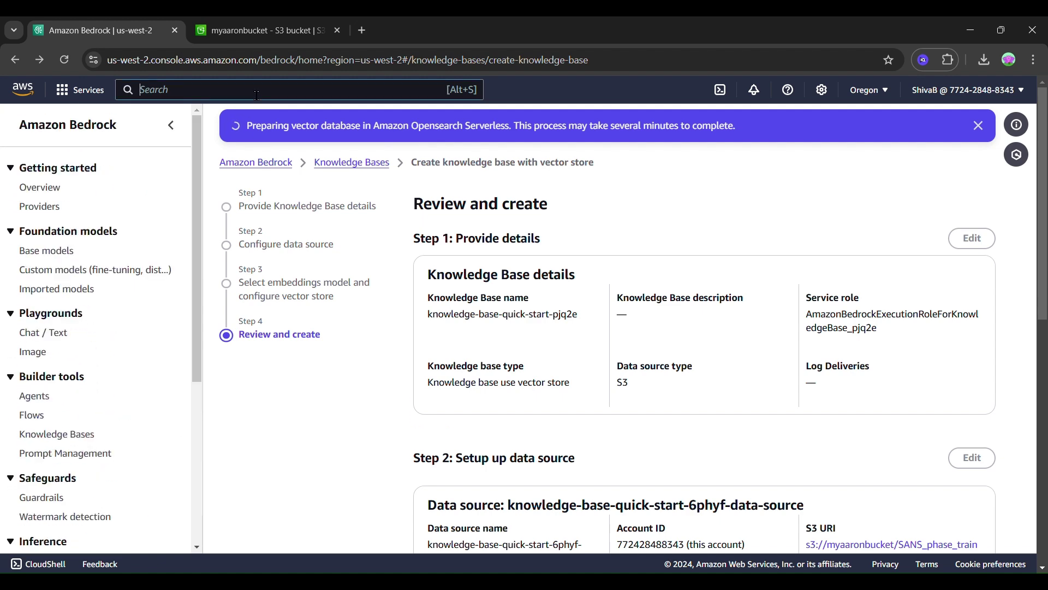
text(Ama)
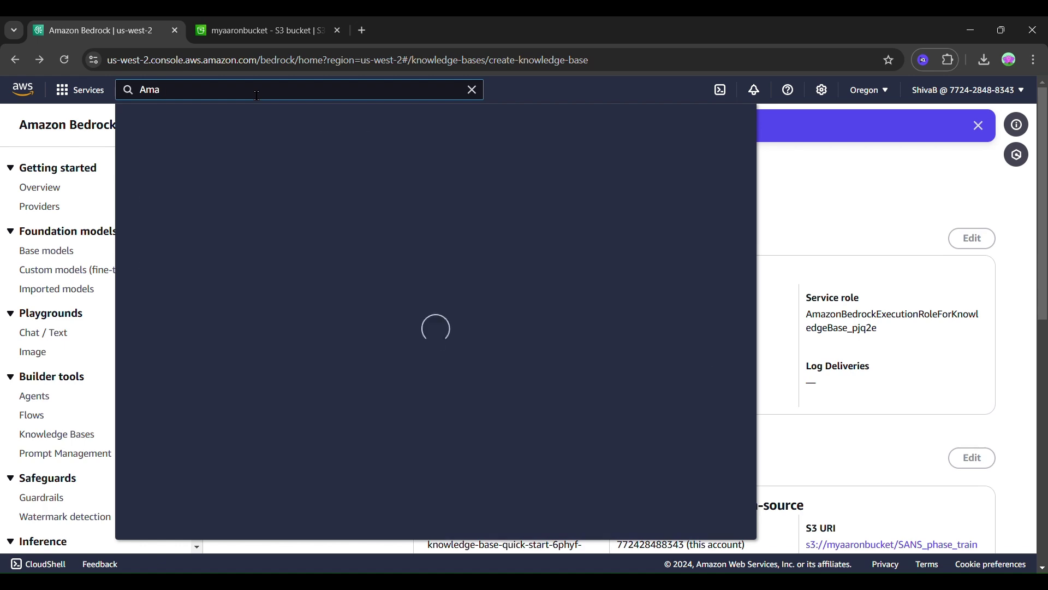
text(zon Open Search)
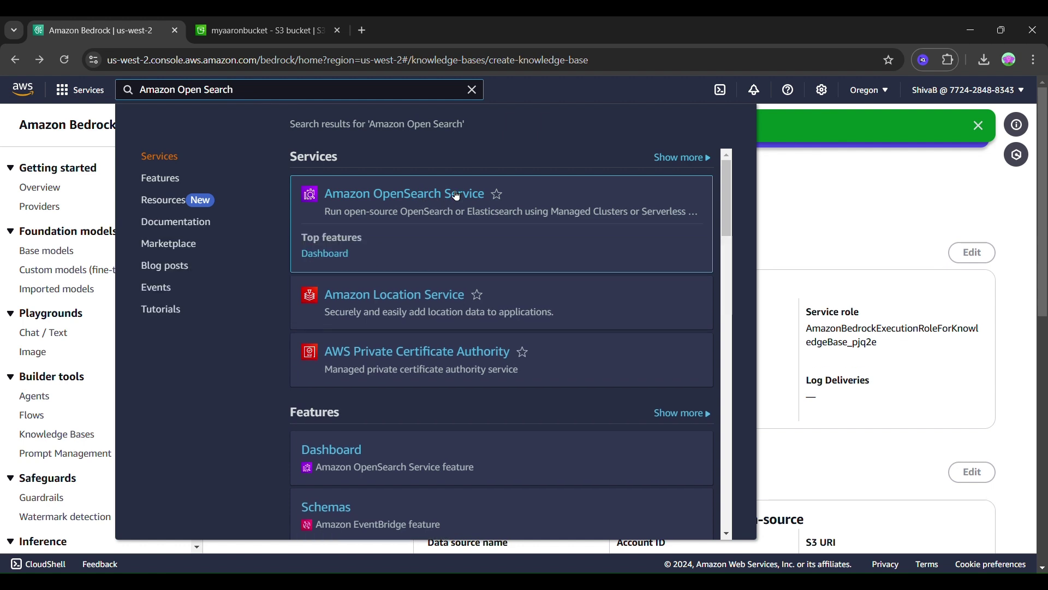
ctrl+click(512, 213)
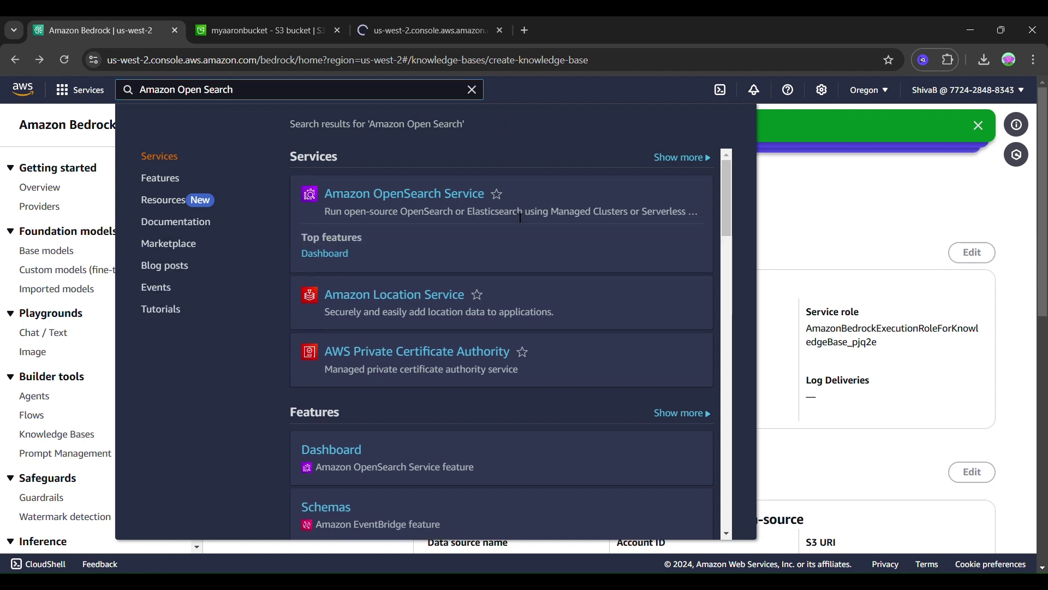
click(451, 22)
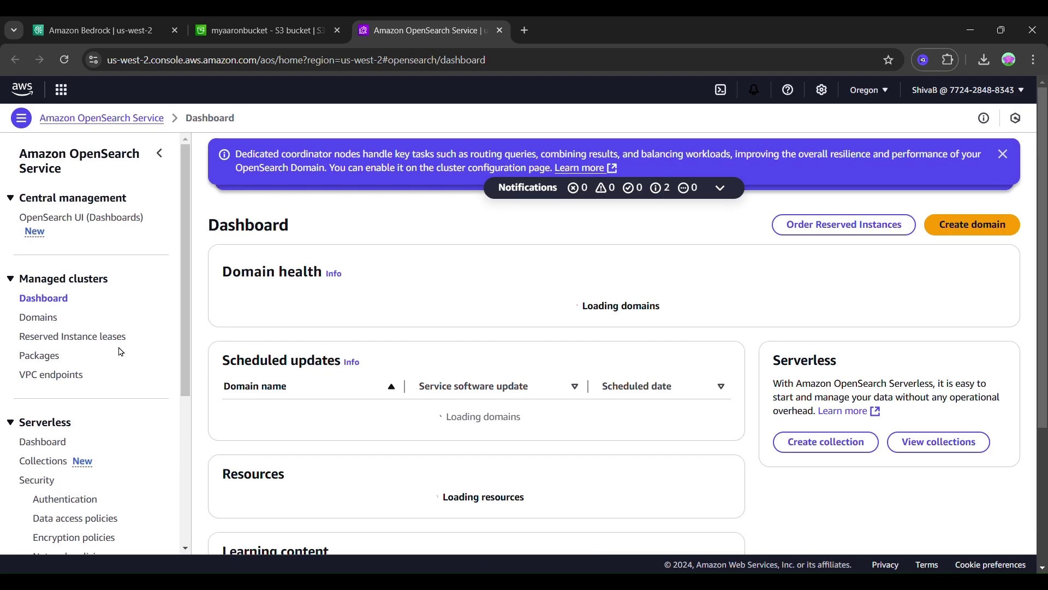
- Open the Serverless collections list, dismiss the notification banner and widen the Collection name column
click(1001, 154)
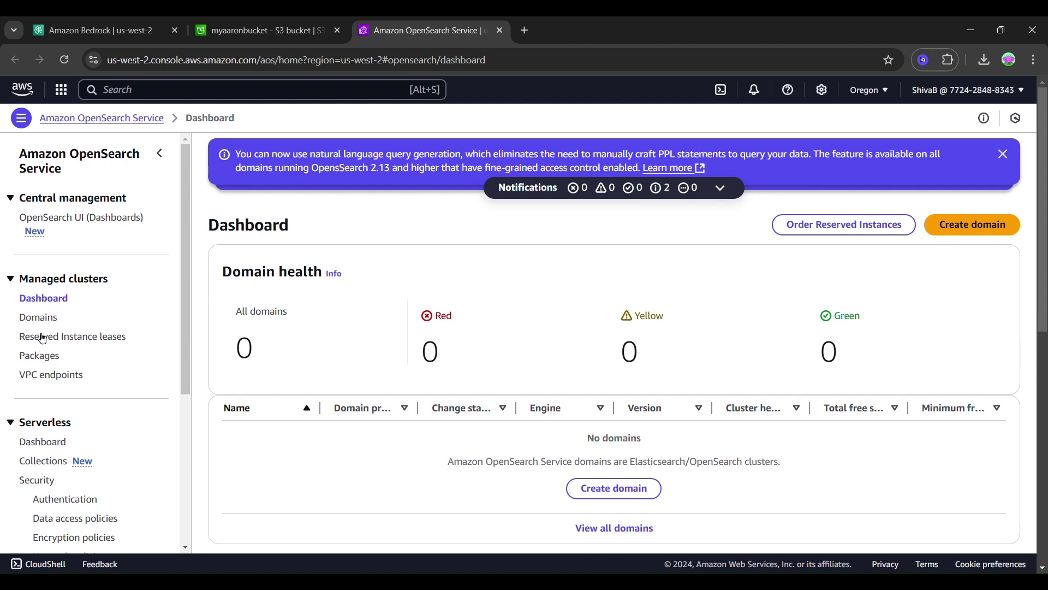
scroll(55, 398, down, 3)
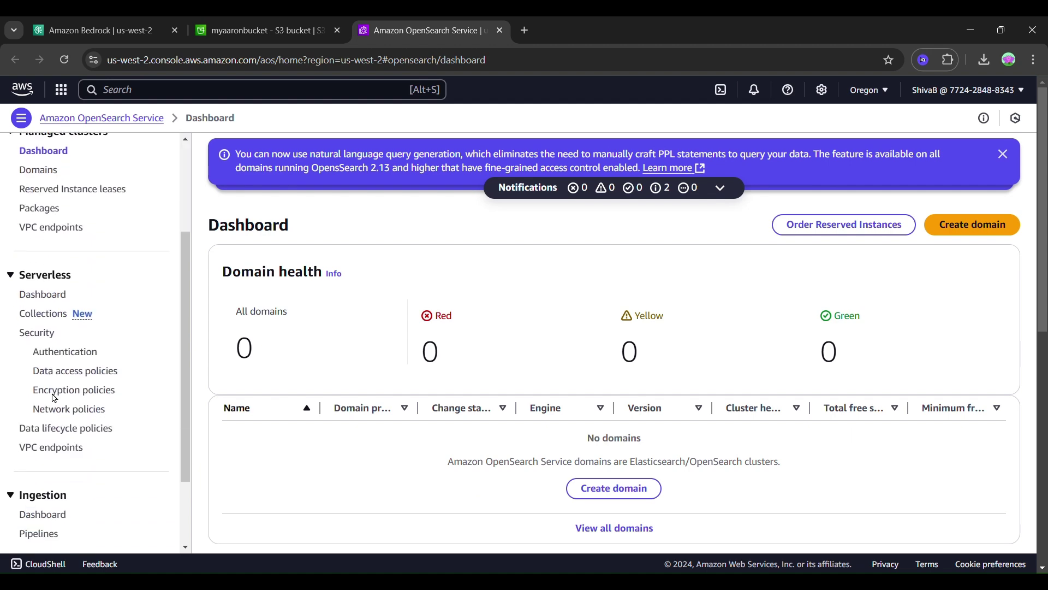
click(46, 305)
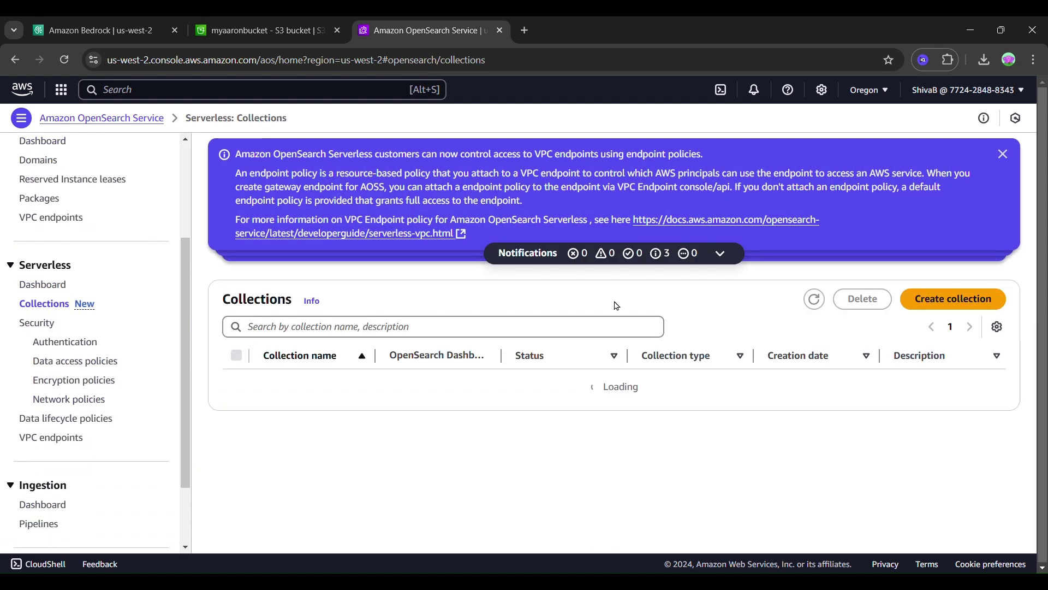
click(1004, 155)
drag(376, 309, 528, 309)
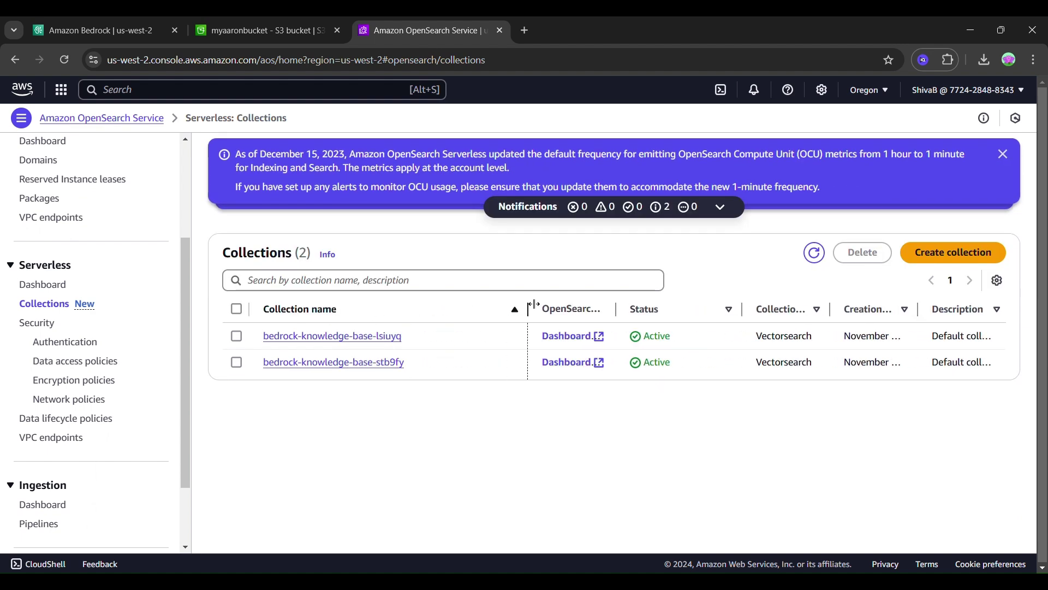
- Examine the bedrock-knowledge-base-lsiuyq collection's general information, endpoint, network, encryption and data access details, and its indexes
click(374, 336)
scroll(655, 358, down, 6)
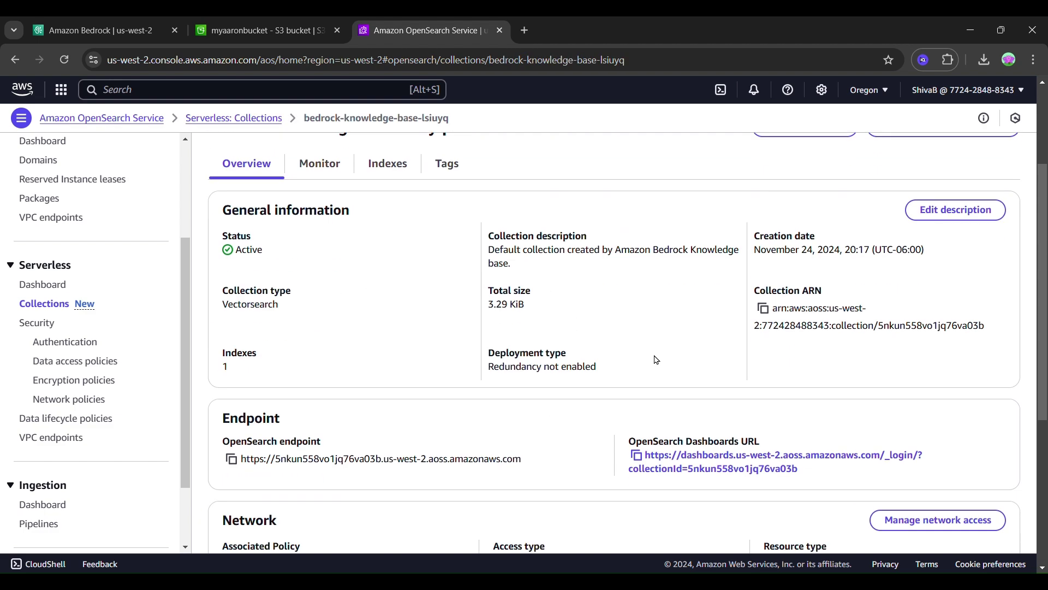
scroll(656, 359, down, 2)
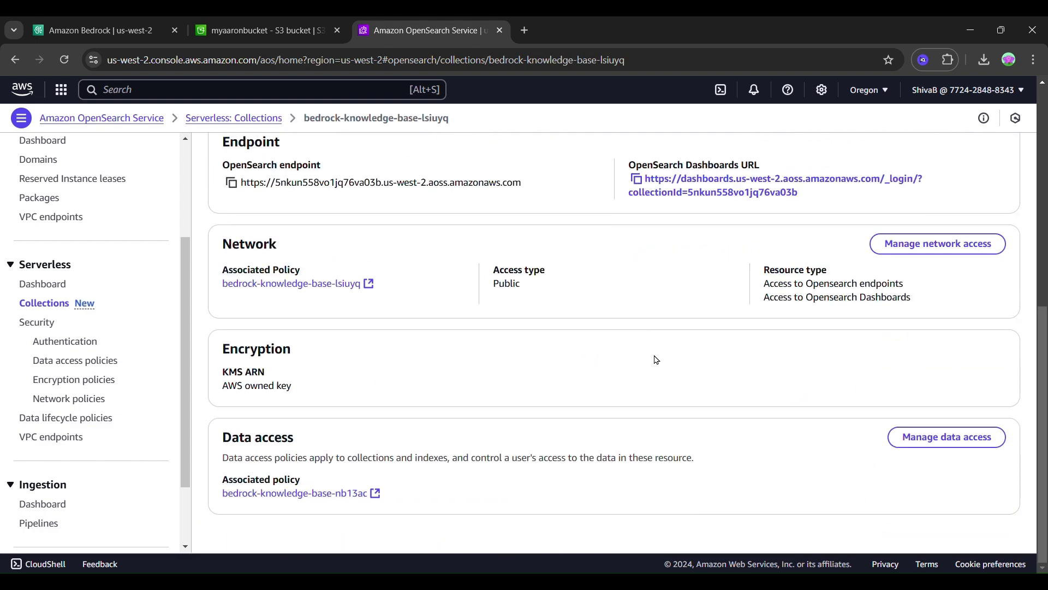
scroll(656, 359, up, 2)
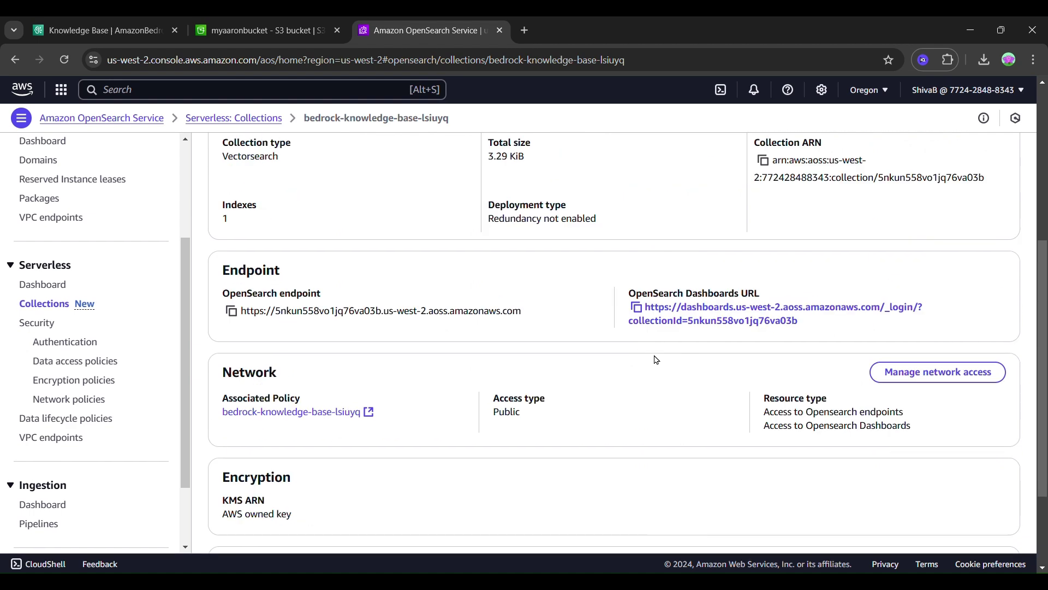
drag(548, 322, 220, 328)
scroll(596, 264, up, 2)
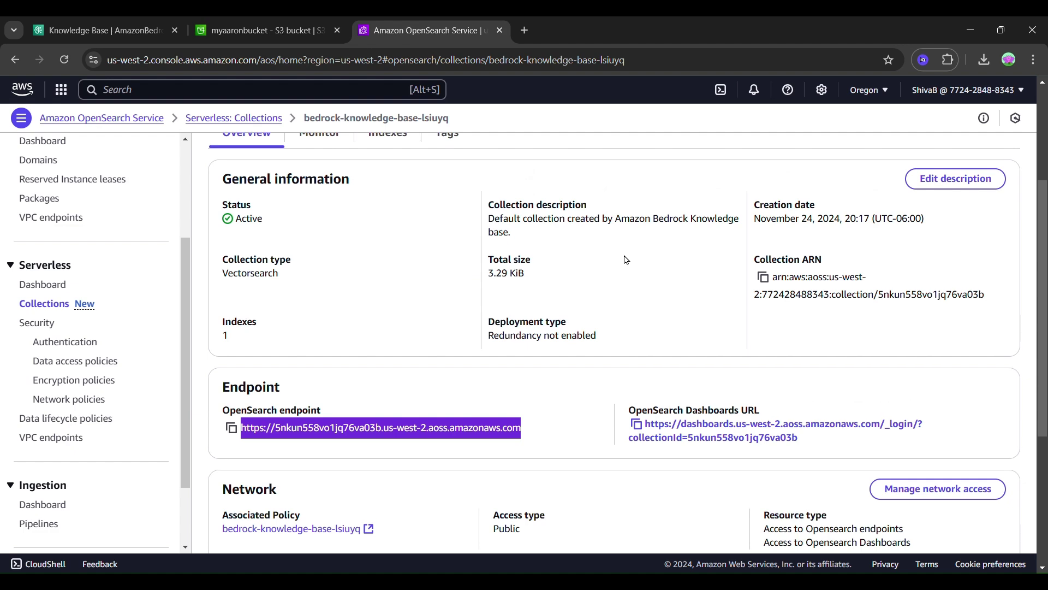
scroll(626, 260, down, 4)
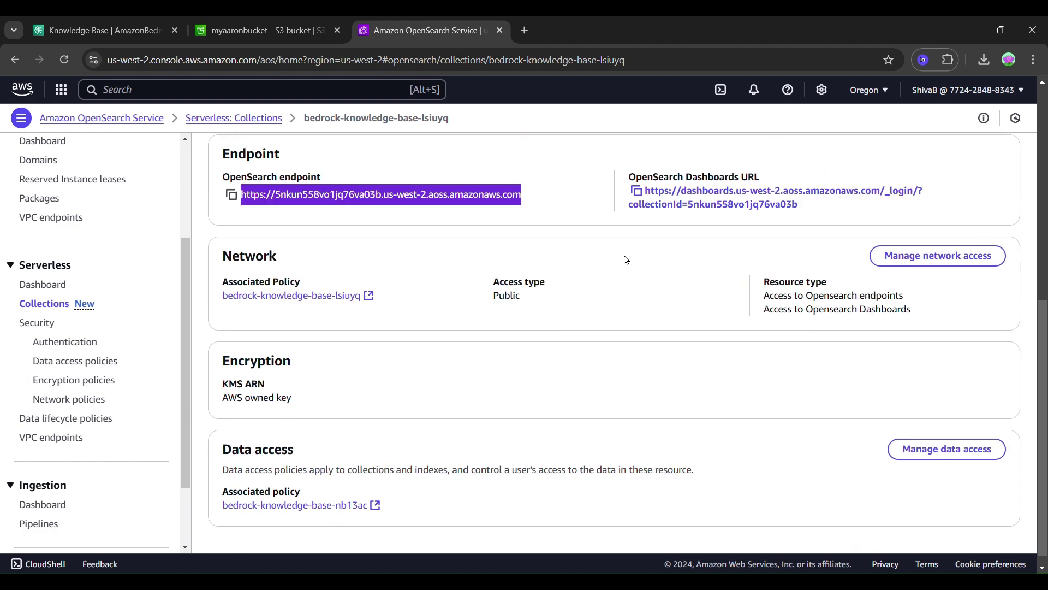
scroll(626, 260, up, 6)
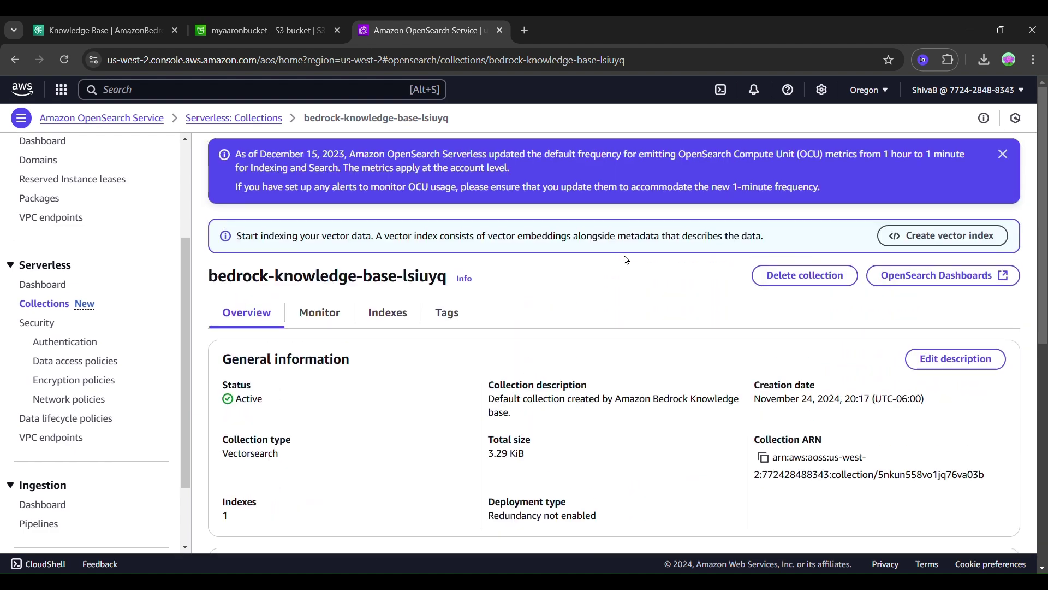
click(397, 314)
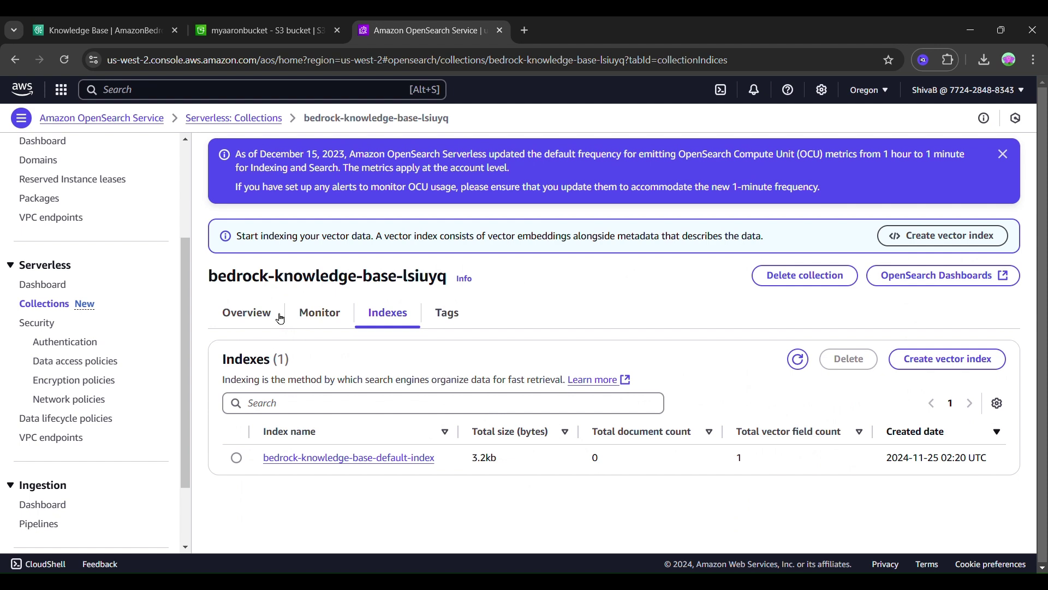
- Return to the collections list and examine the bedrock-knowledge-base-stb9fy collection's general information, endpoint, network, encryption and data access details
click(70, 401)
click(49, 306)
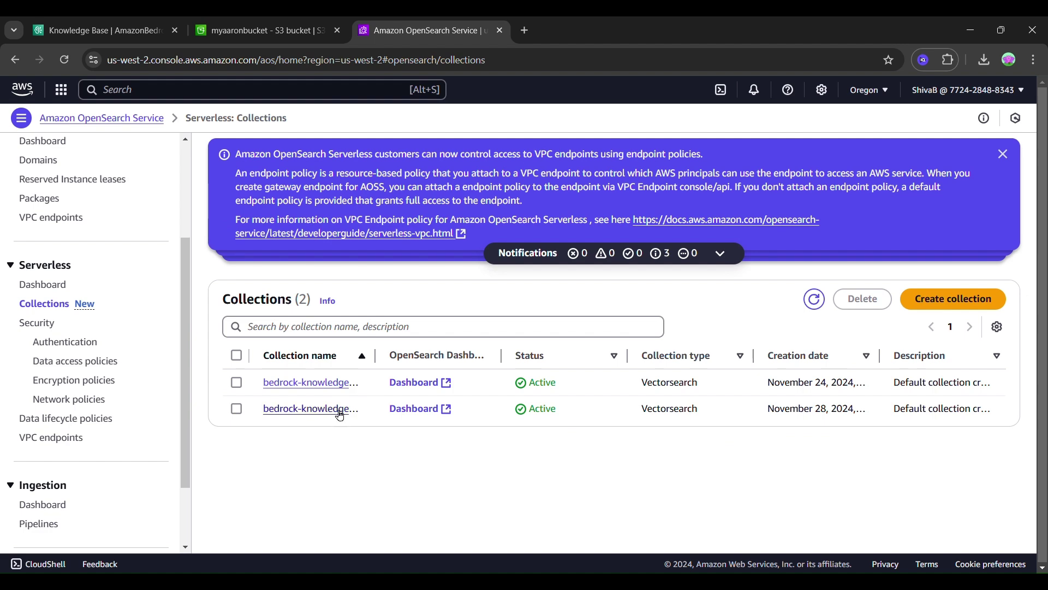
click(339, 411)
scroll(506, 401, down, 5)
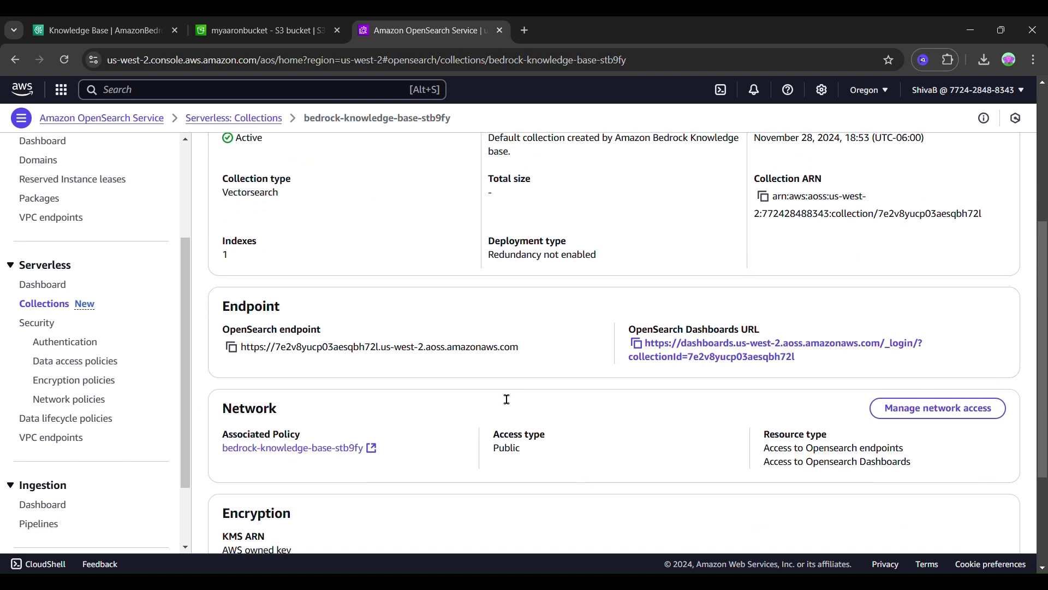
scroll(506, 399, down, 3)
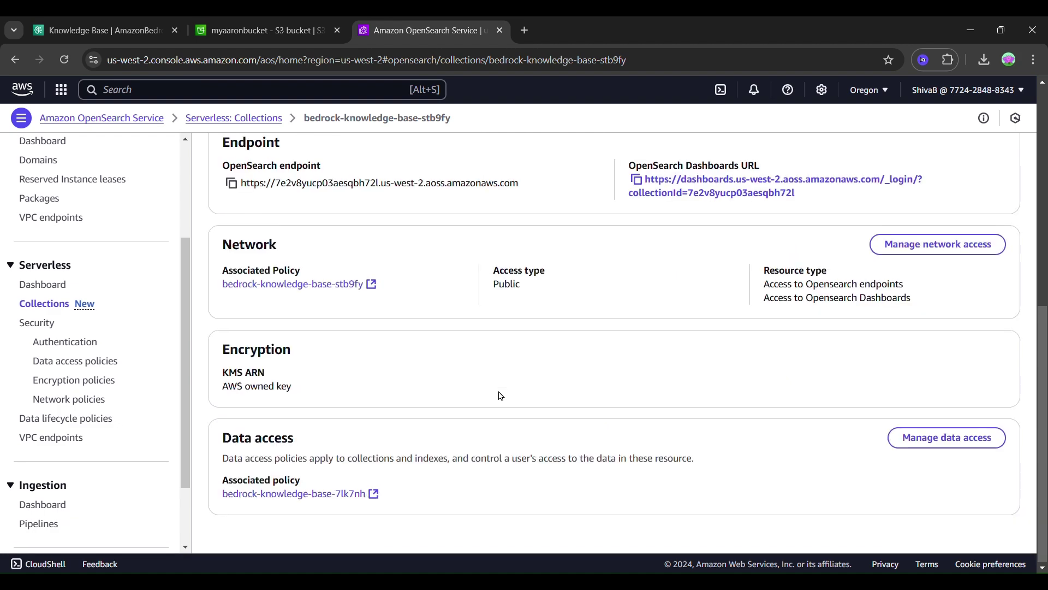
scroll(501, 395, up, 6)
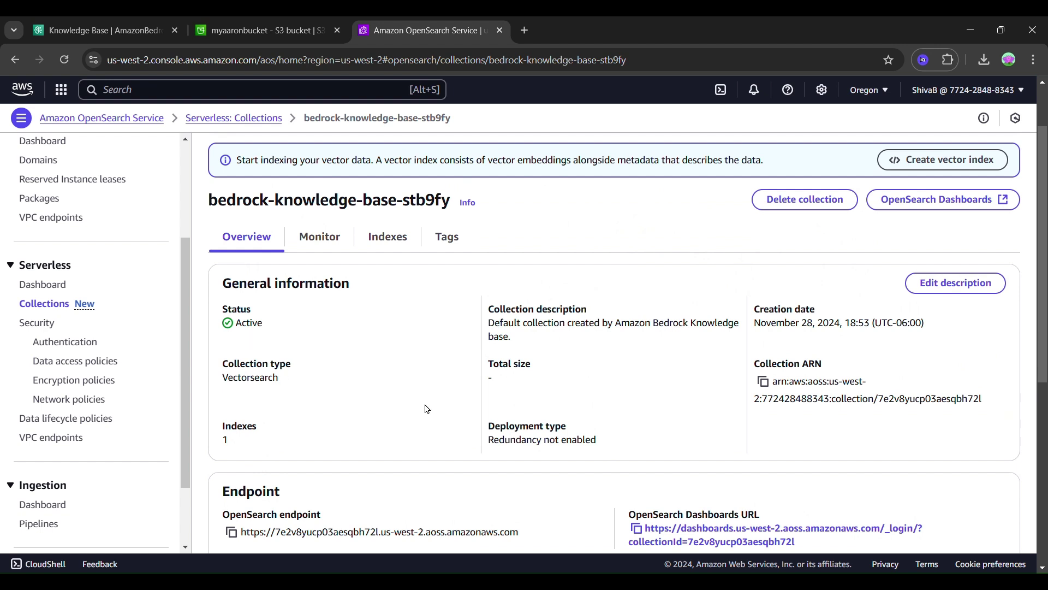
scroll(30, 415, down, 2)
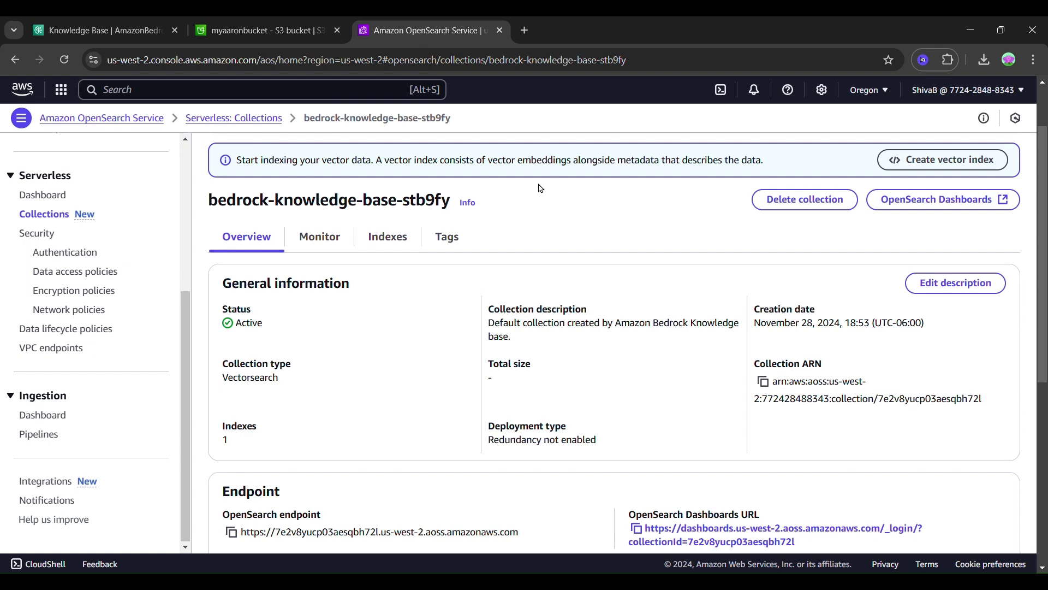
scroll(541, 191, down, 4)
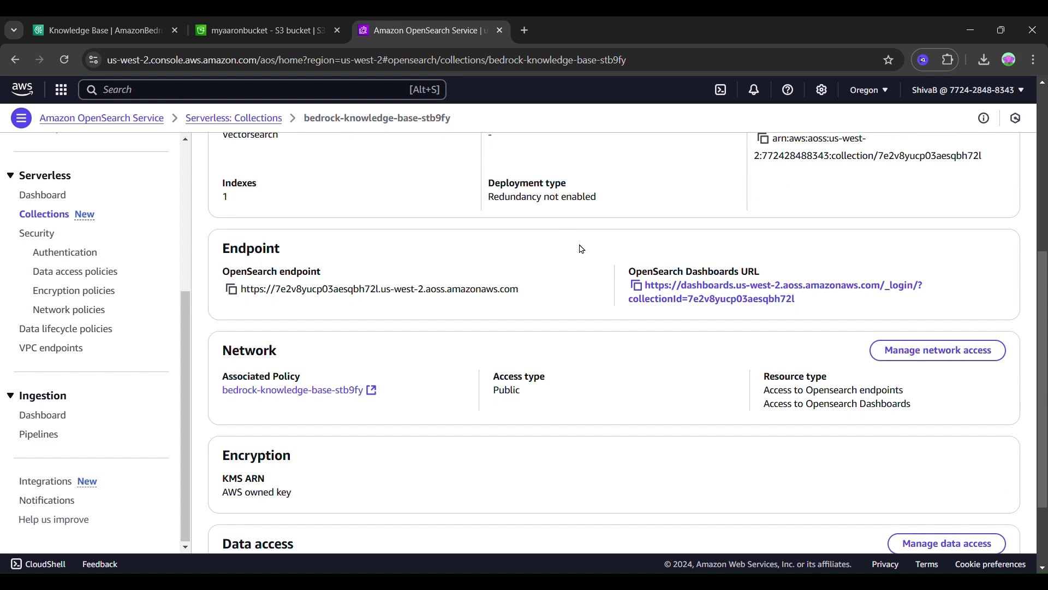
scroll(576, 380, down, 2)
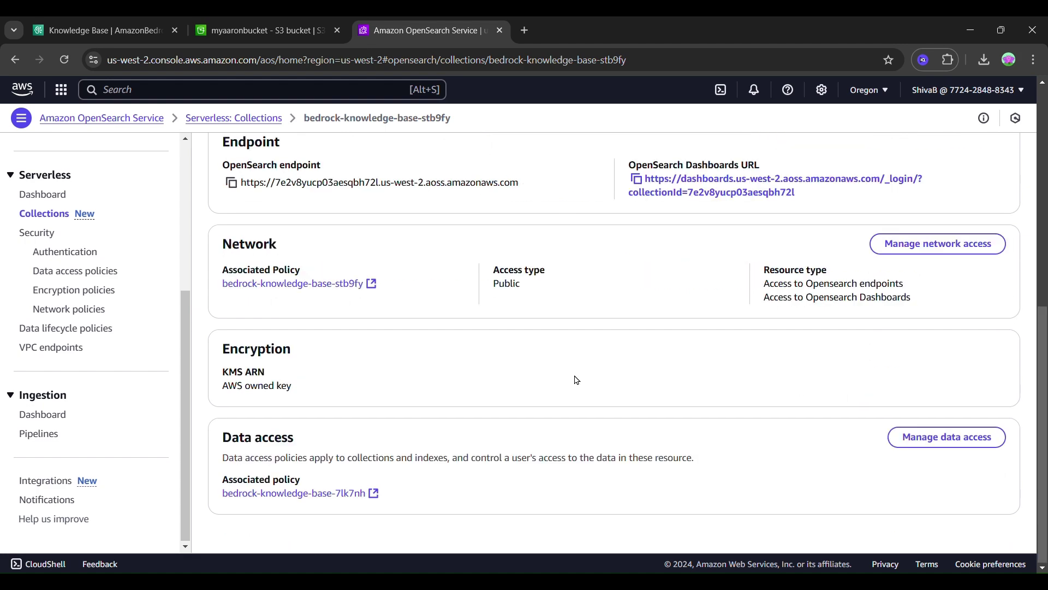
scroll(577, 380, up, 6)
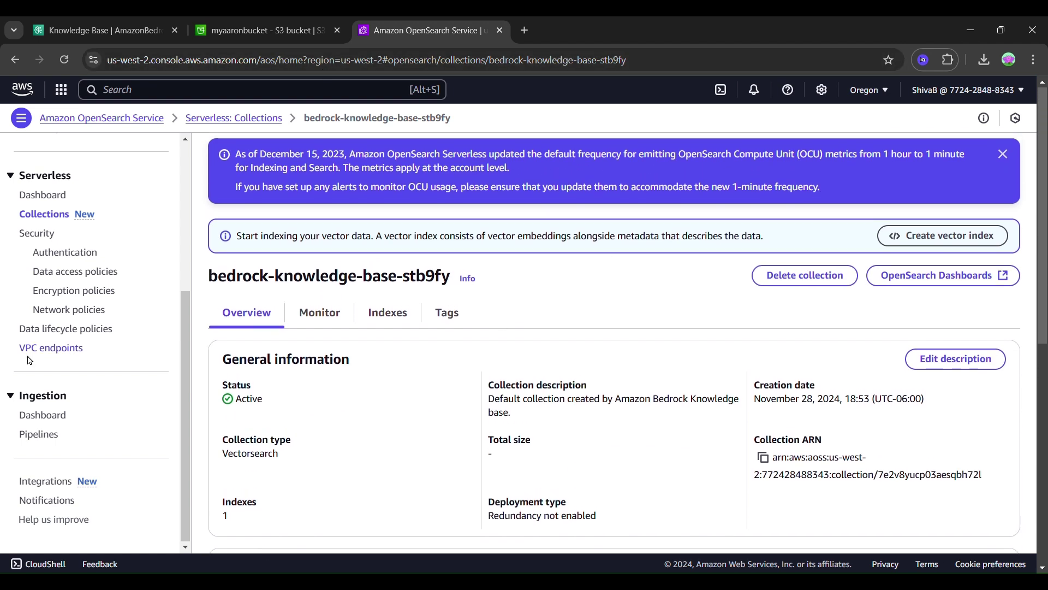
- Return to the knowledge-base-quick-start-pjq2e page in Amazon Bedrock, close the service search results and dismiss the creation banner
click(278, 28)
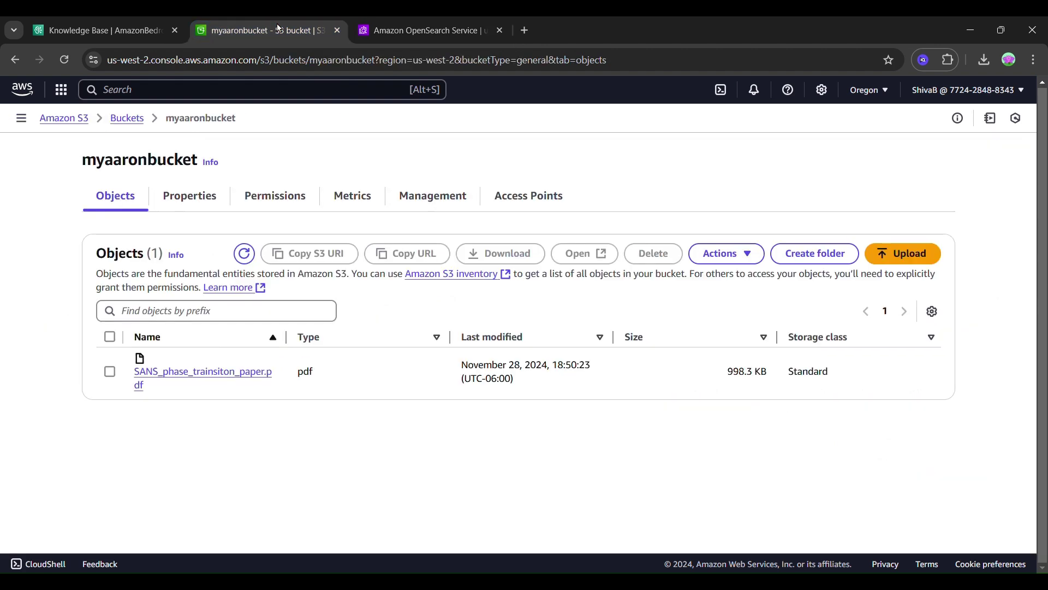
click(117, 34)
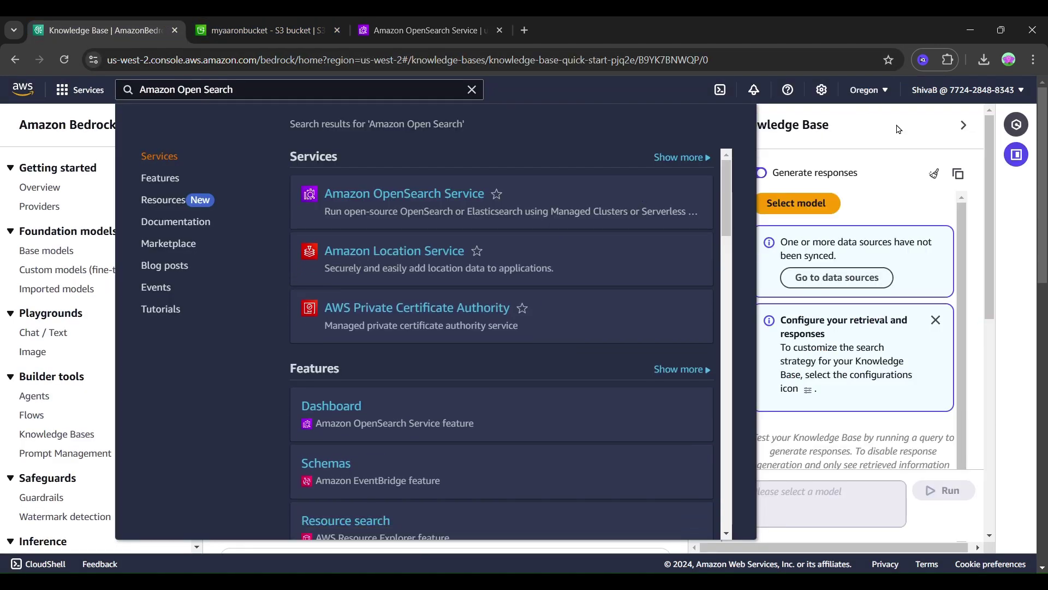
click(895, 147)
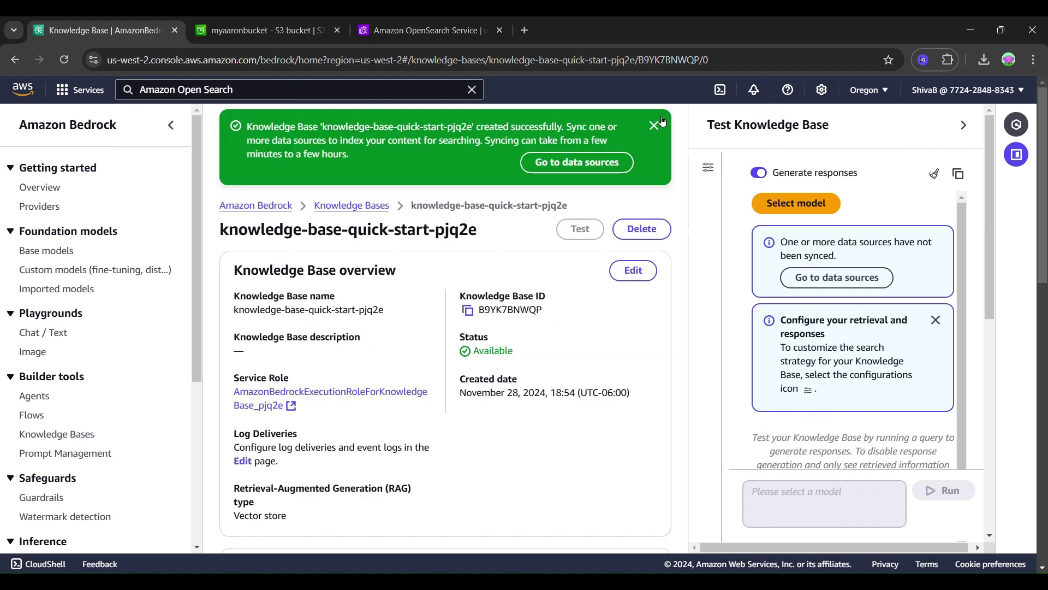
click(655, 126)
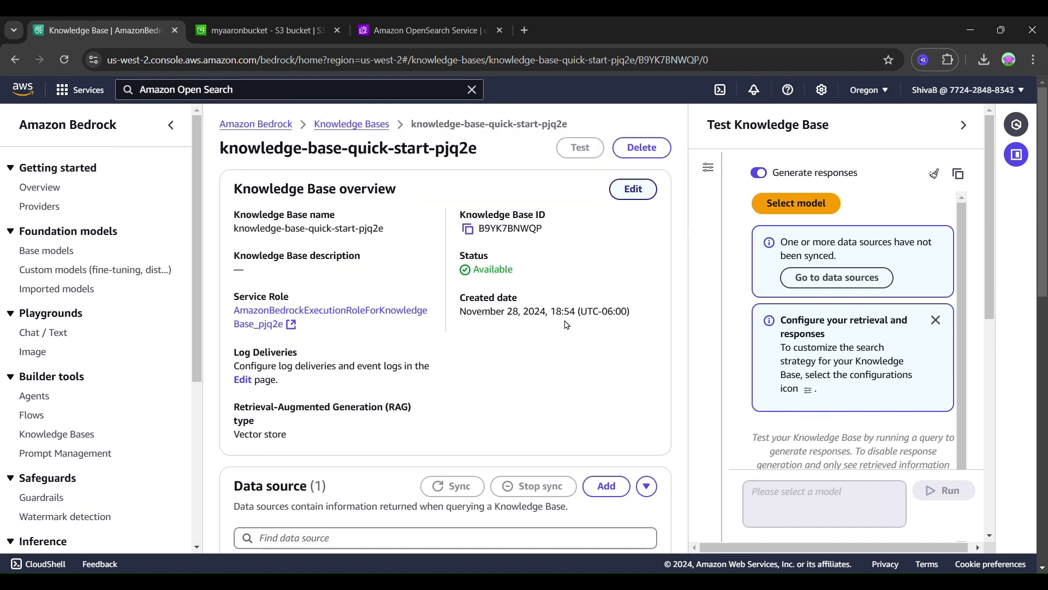
- Select the knowledge base's S3 data source and sync it
scroll(546, 378, down, 5)
scroll(546, 379, down, 2)
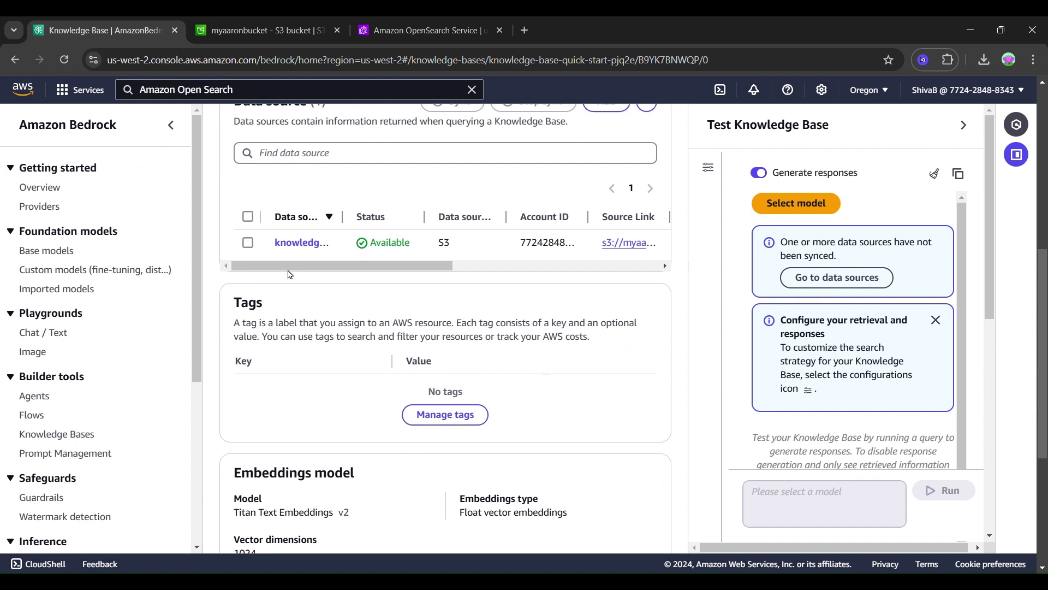
click(249, 248)
scroll(354, 273, up, 3)
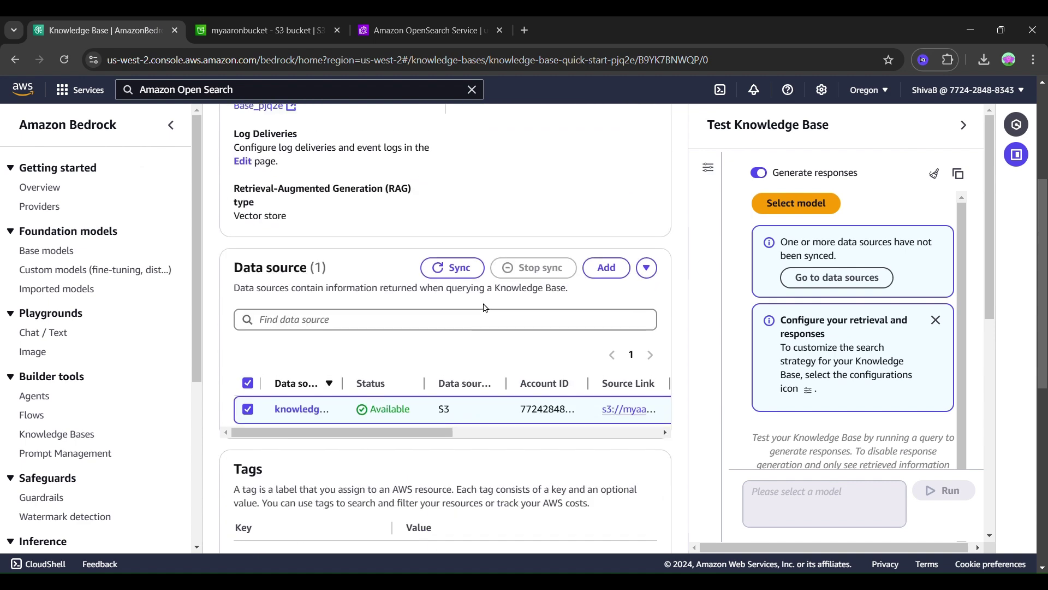
click(468, 277)
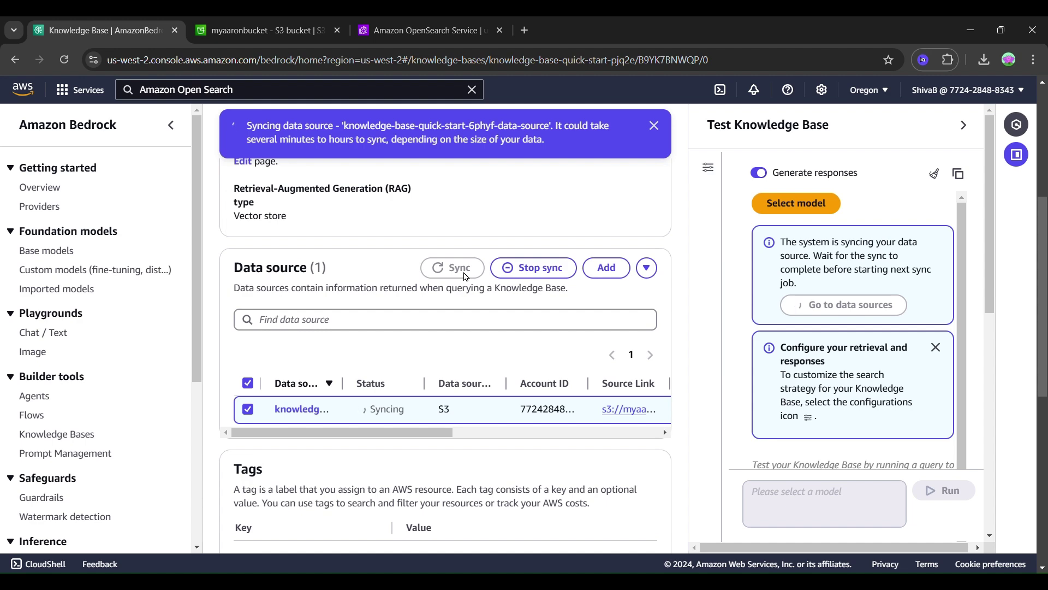
- Set the test model to Anthropic's Claude Instant v1.2 with on-demand inference
click(805, 204)
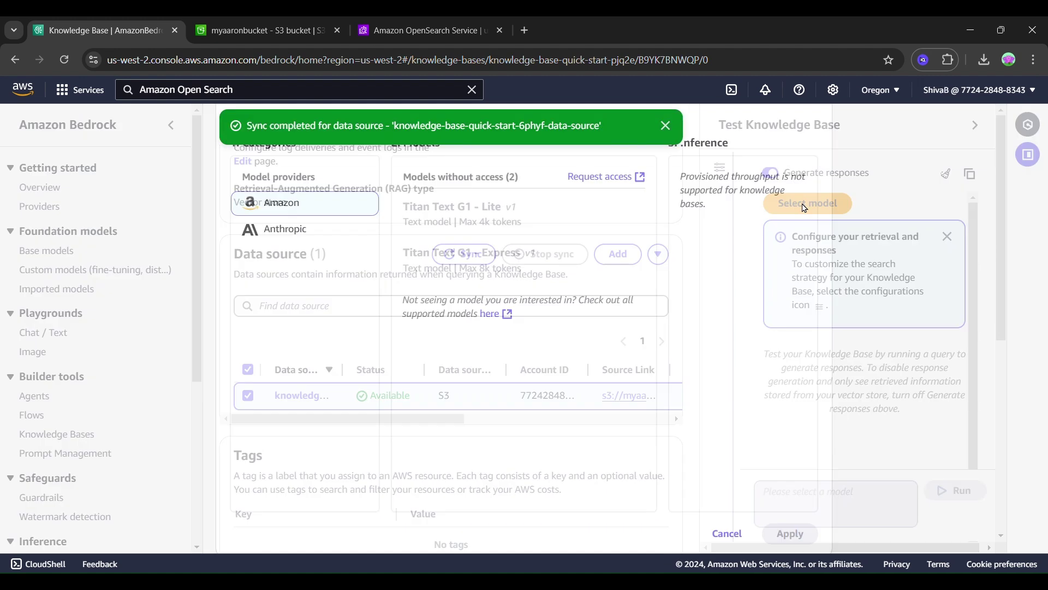
click(283, 230)
click(514, 232)
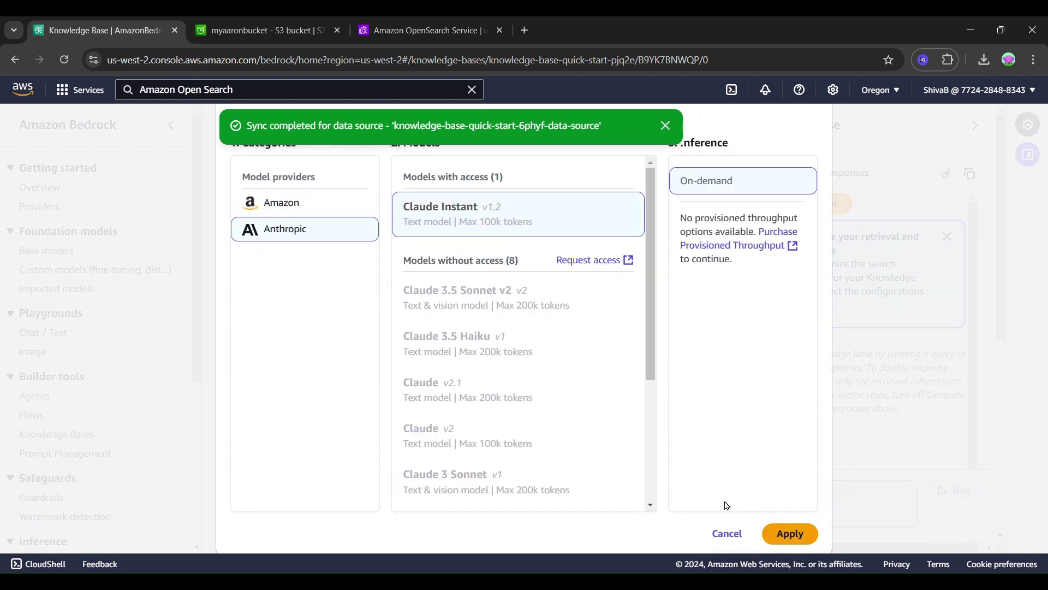
click(790, 534)
- Run the test query "What is the SANS used for in the paper ?" against the knowledge base
click(803, 505)
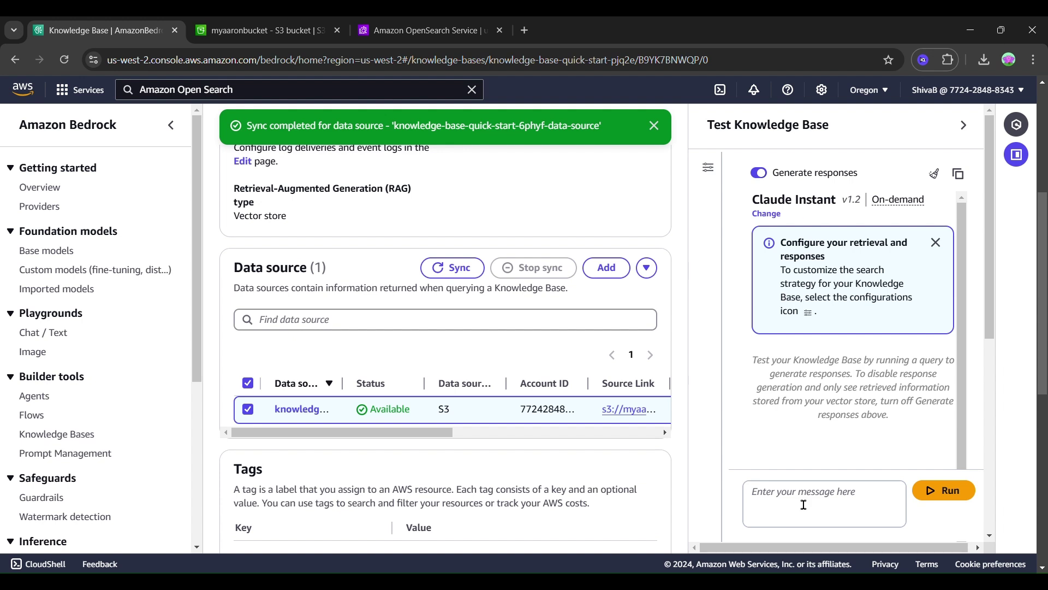
text(What is th)
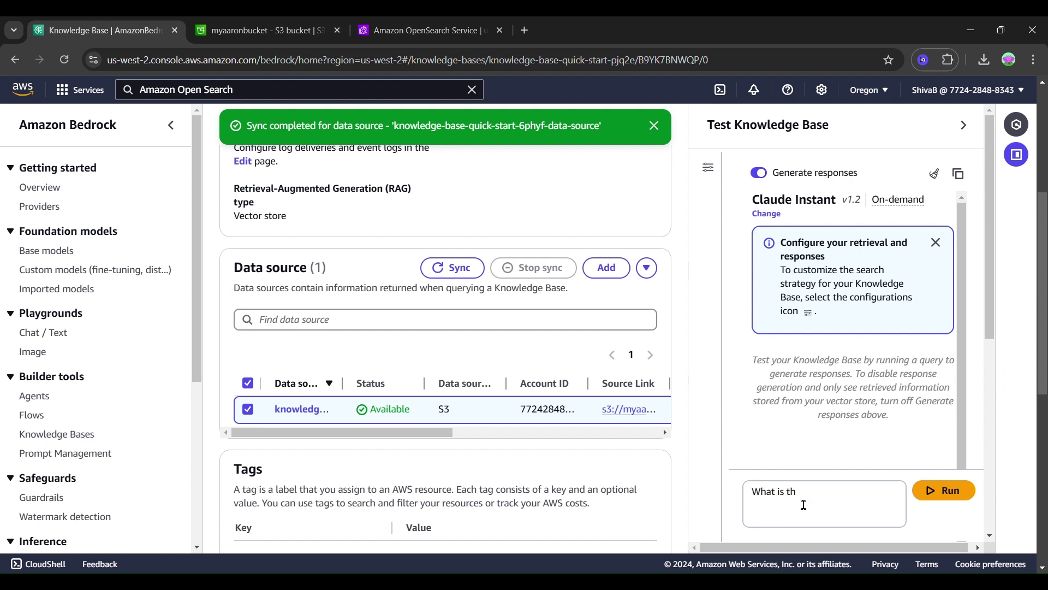
text(e SANS used for in the paper )
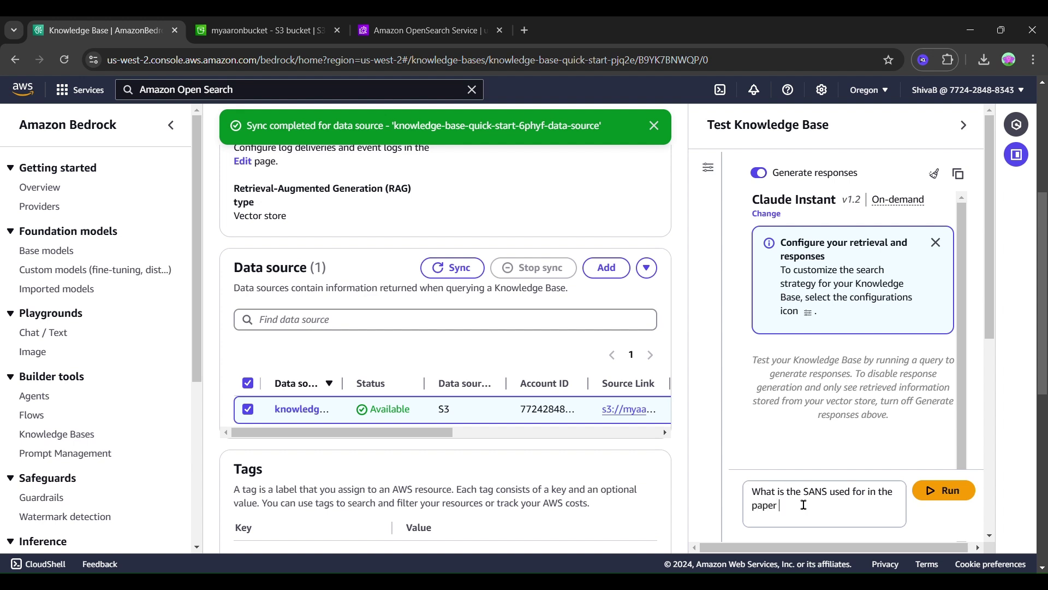
text(?)
key(Return)
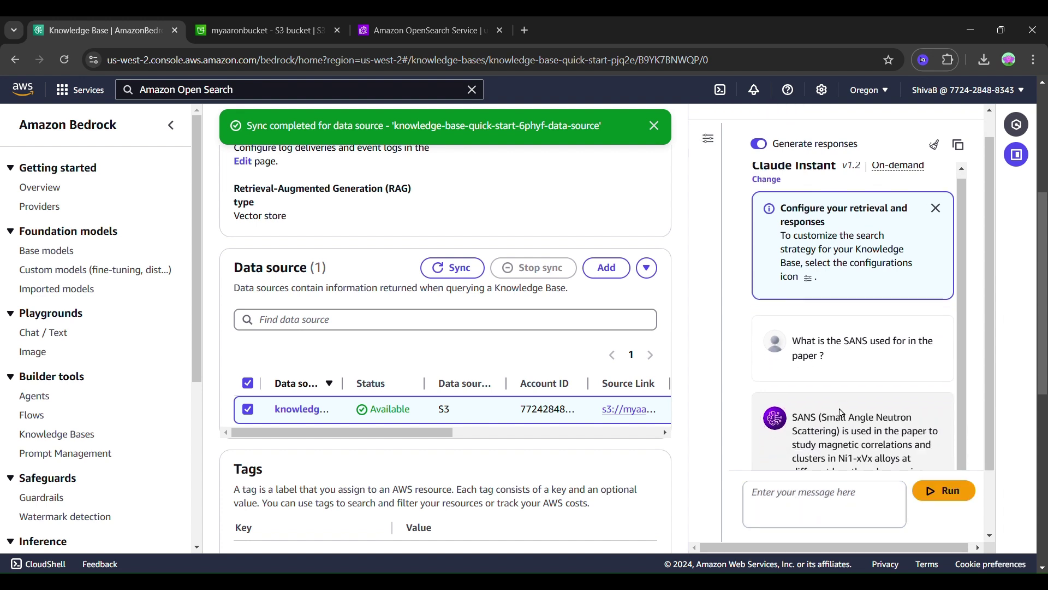
- Examine the generated answer with its citations, and the knowledge base's overview, data source and embeddings model details
scroll(848, 416, down, 3)
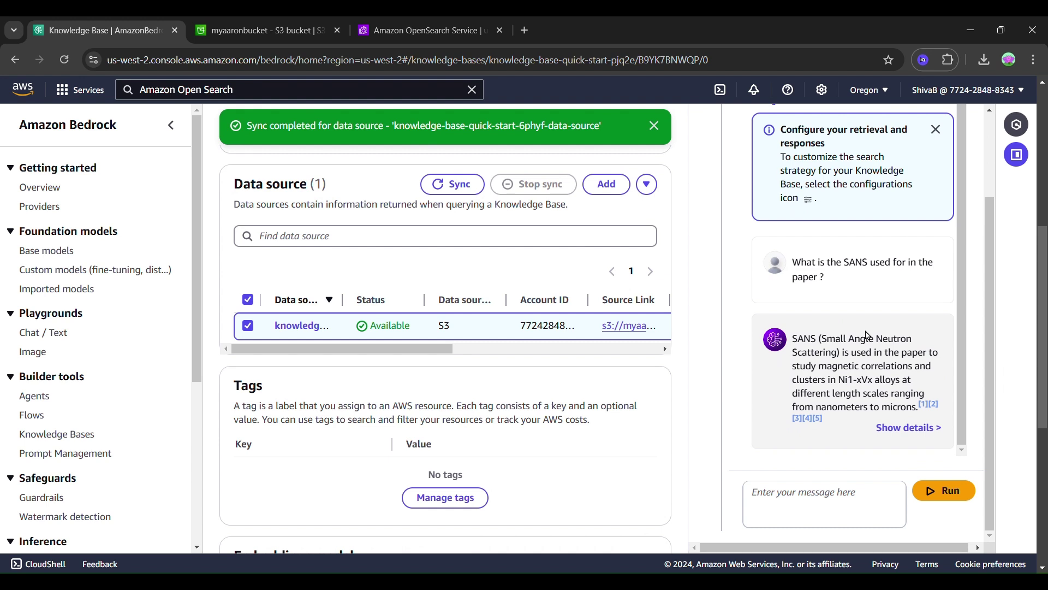
scroll(847, 416, up, 1)
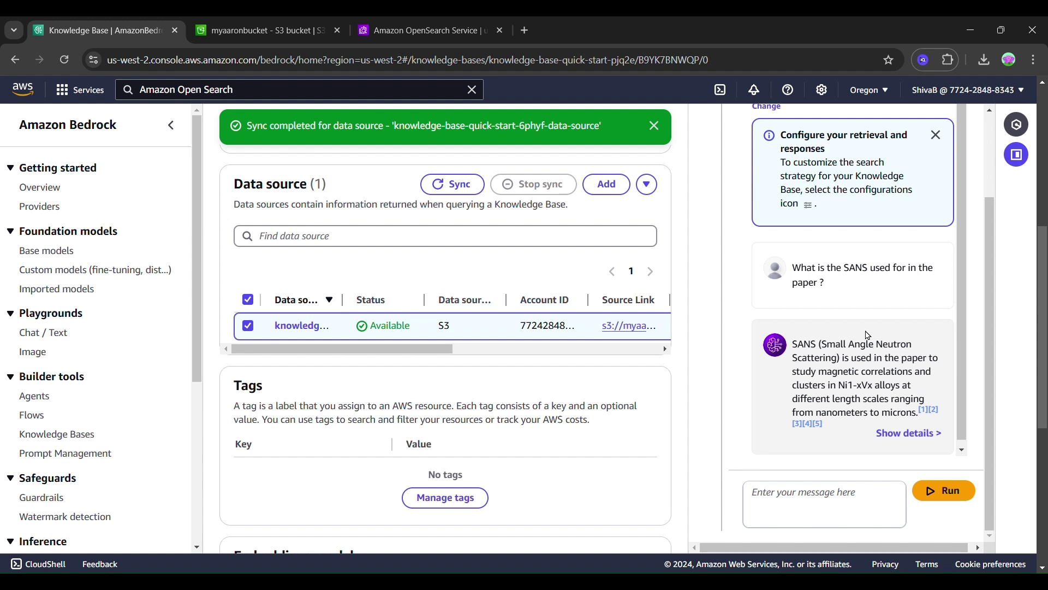
double_click(855, 276)
click(875, 279)
scroll(866, 298, up, 2)
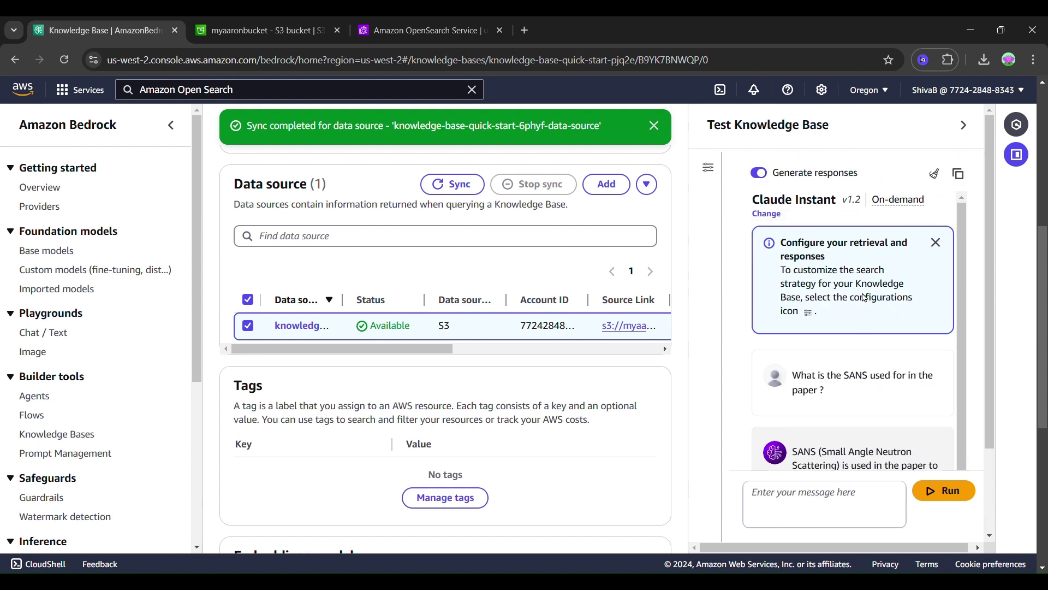
scroll(868, 300, down, 2)
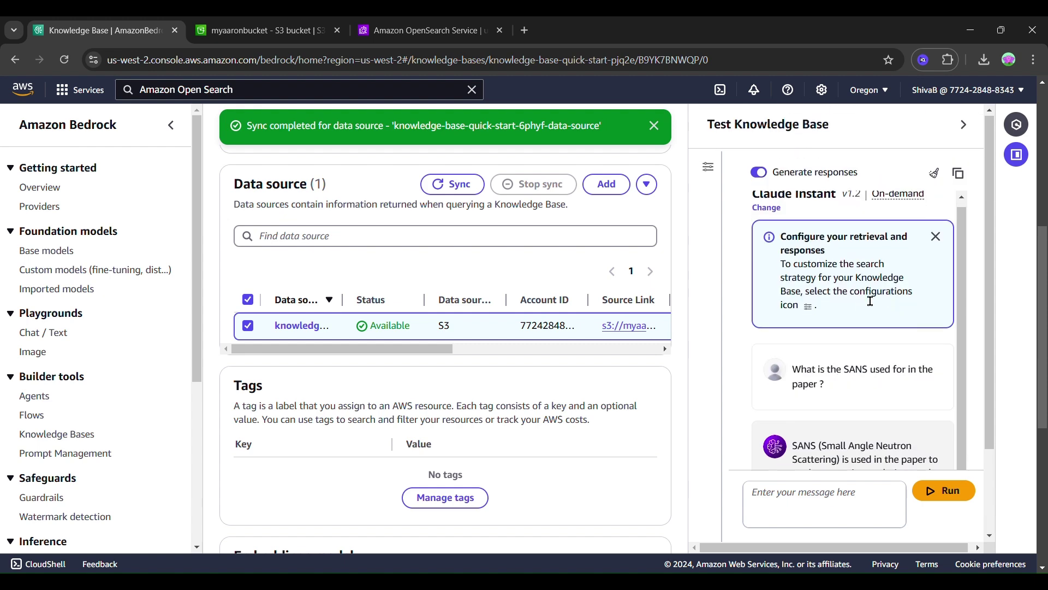
scroll(870, 301, up, 1)
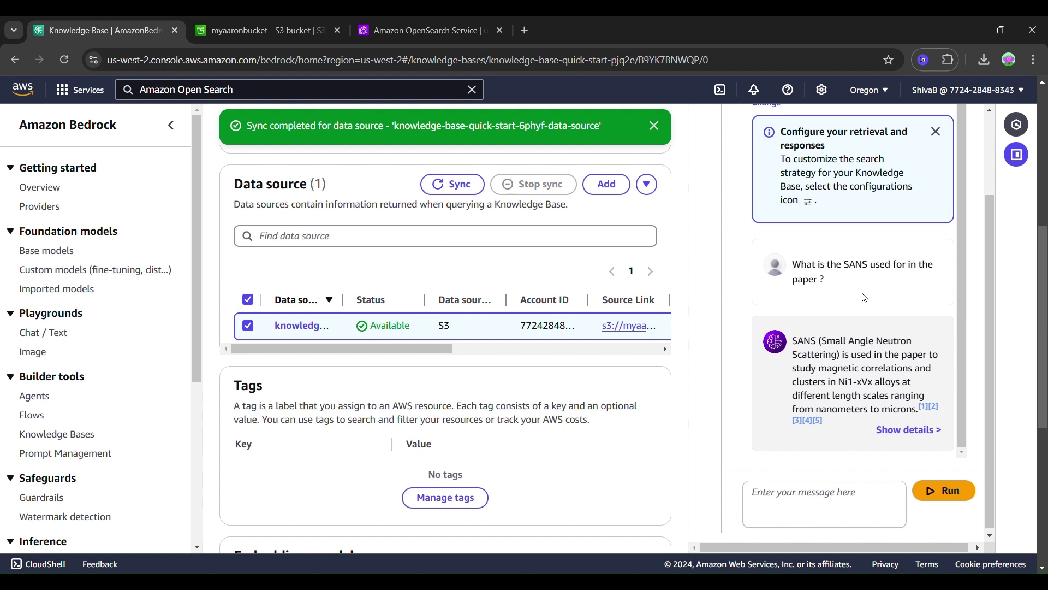
scroll(435, 353, down, 3)
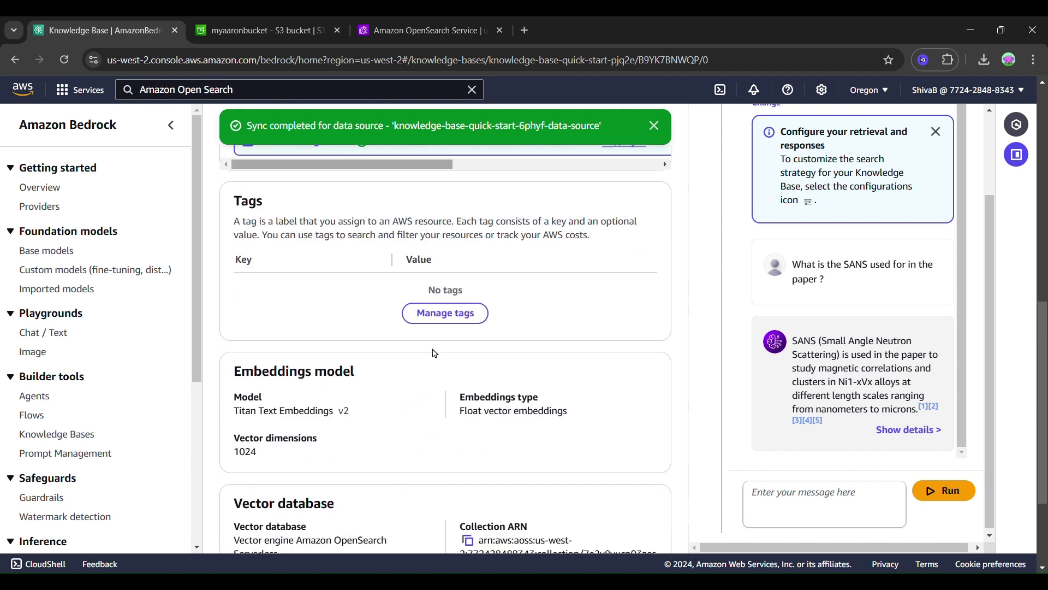
scroll(442, 344, up, 6)
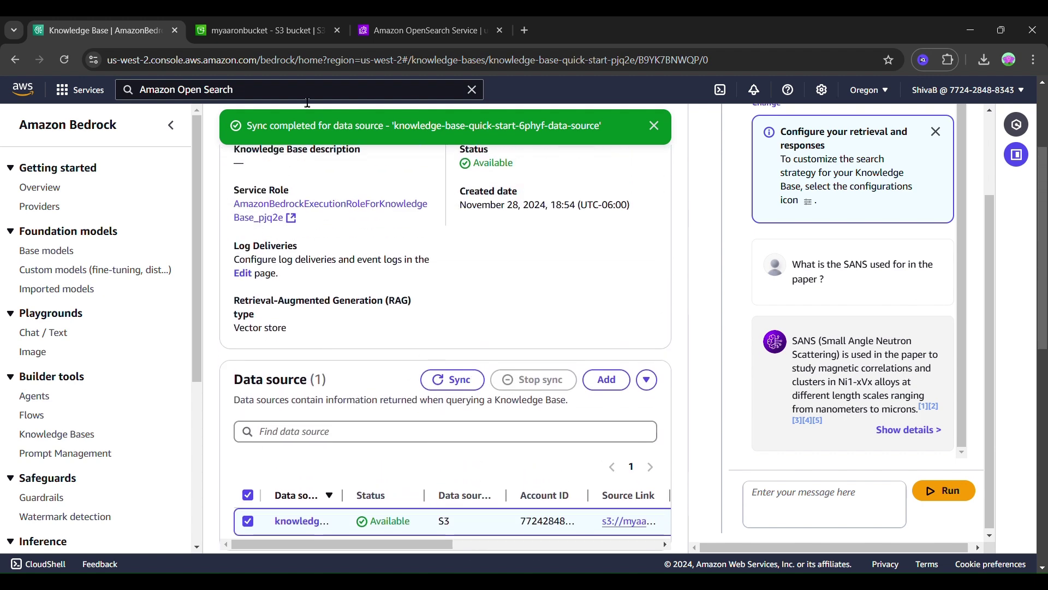